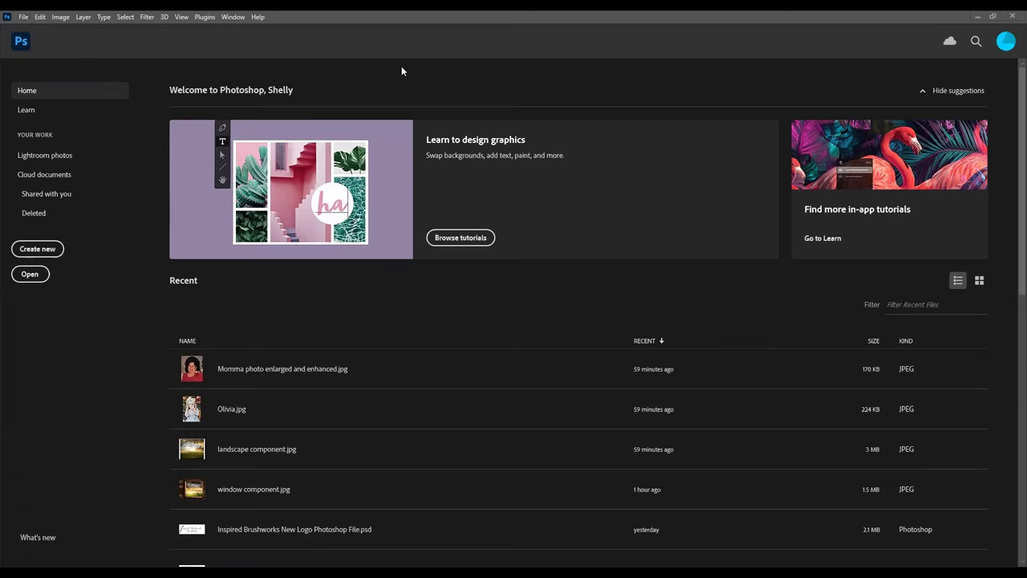
# Open window component.jpg and landscape component.jpg as separate documents
pyautogui.click(23, 17)
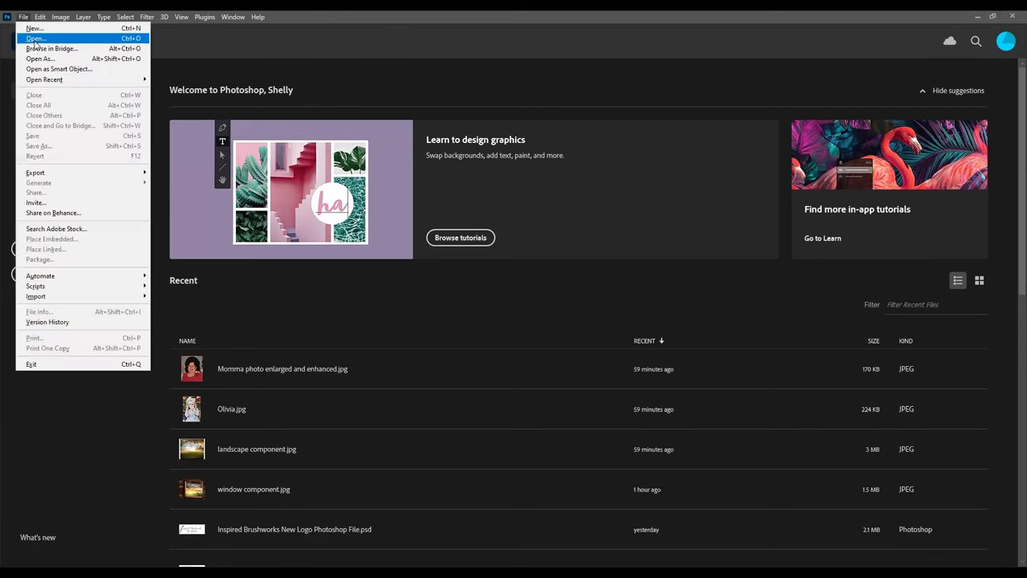
pyautogui.click(34, 40)
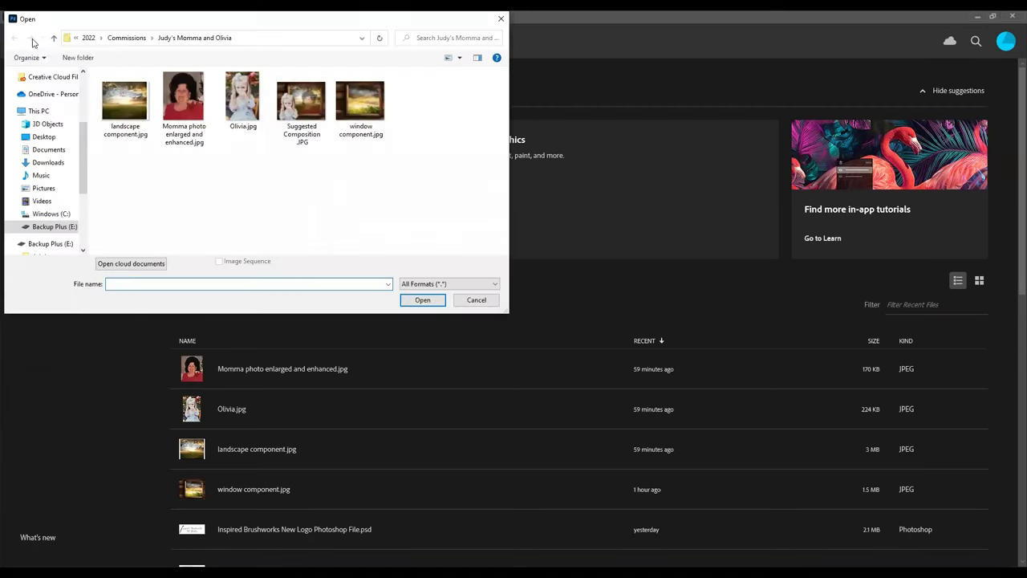
pyautogui.click(350, 98)
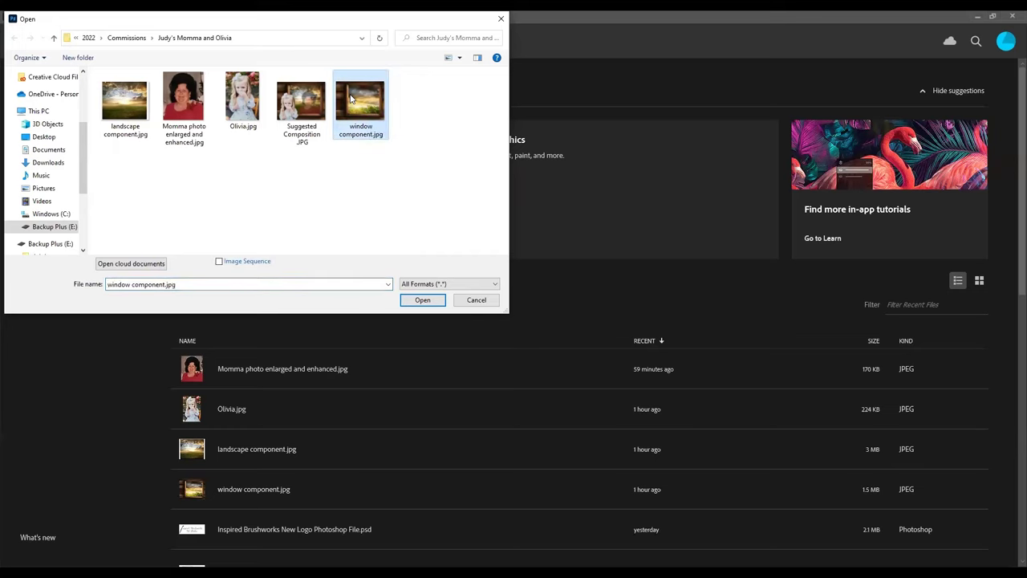
pyautogui.click(416, 302)
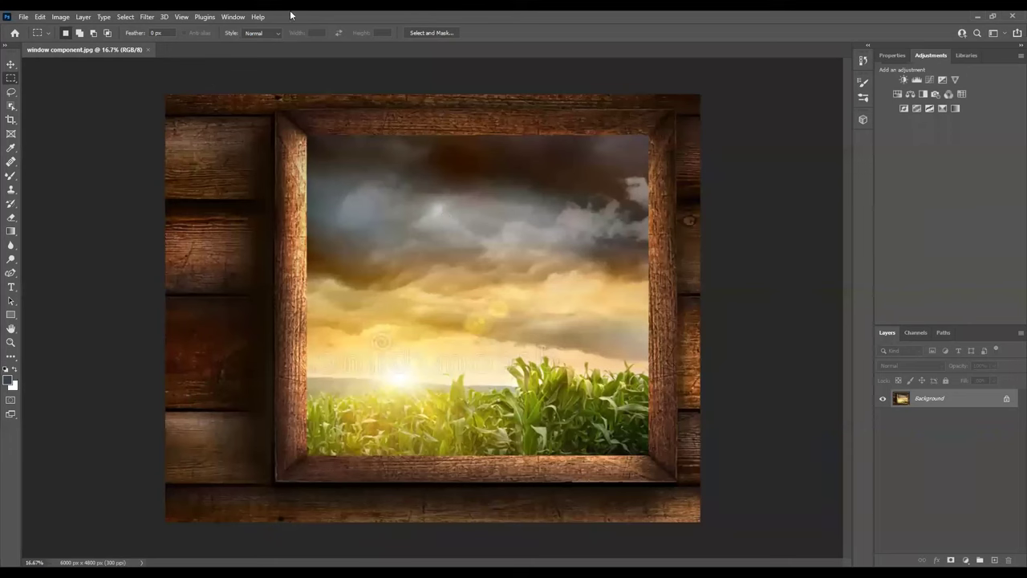
pyautogui.click(24, 16)
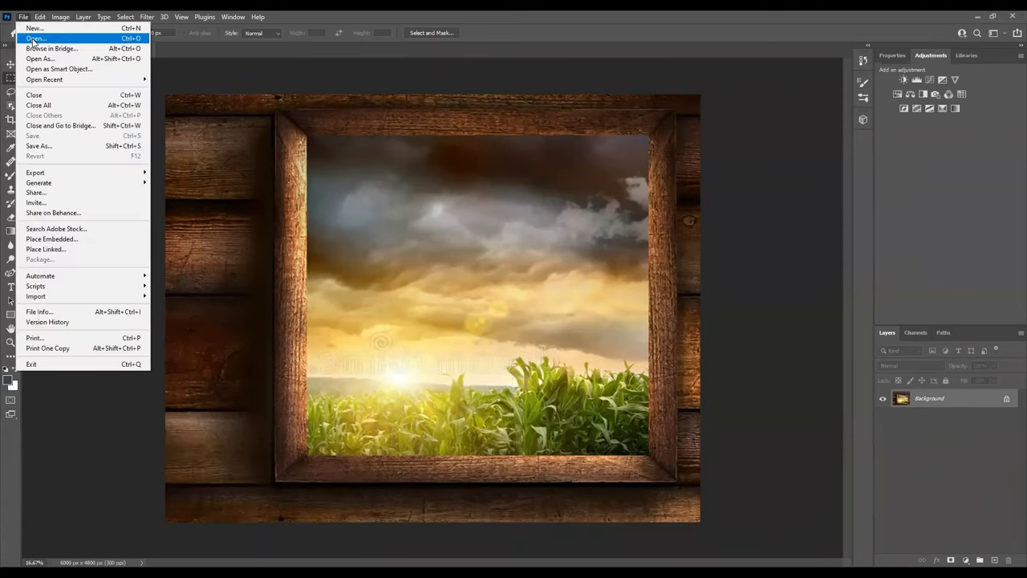
pyautogui.click(33, 39)
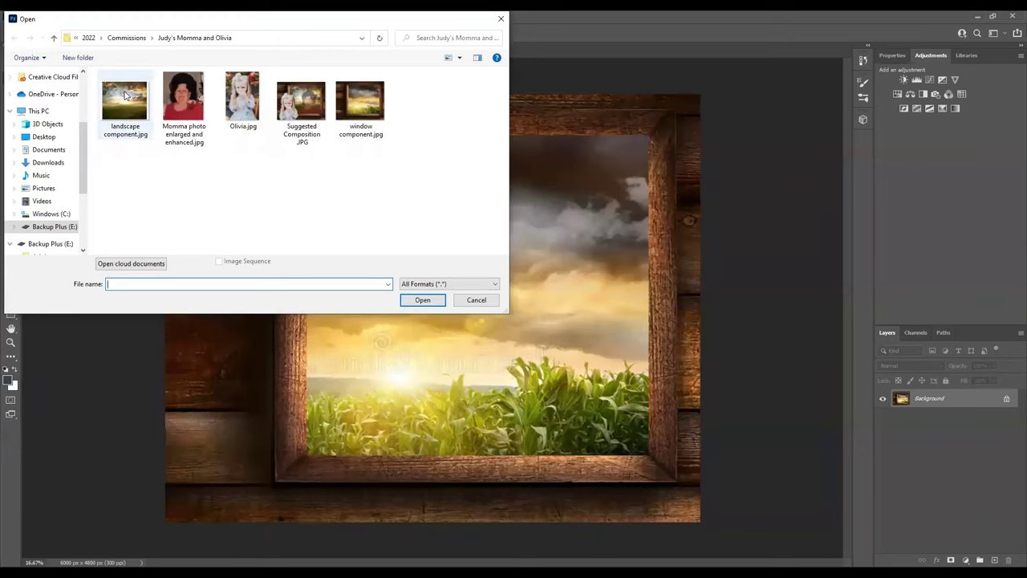
pyautogui.click(125, 97)
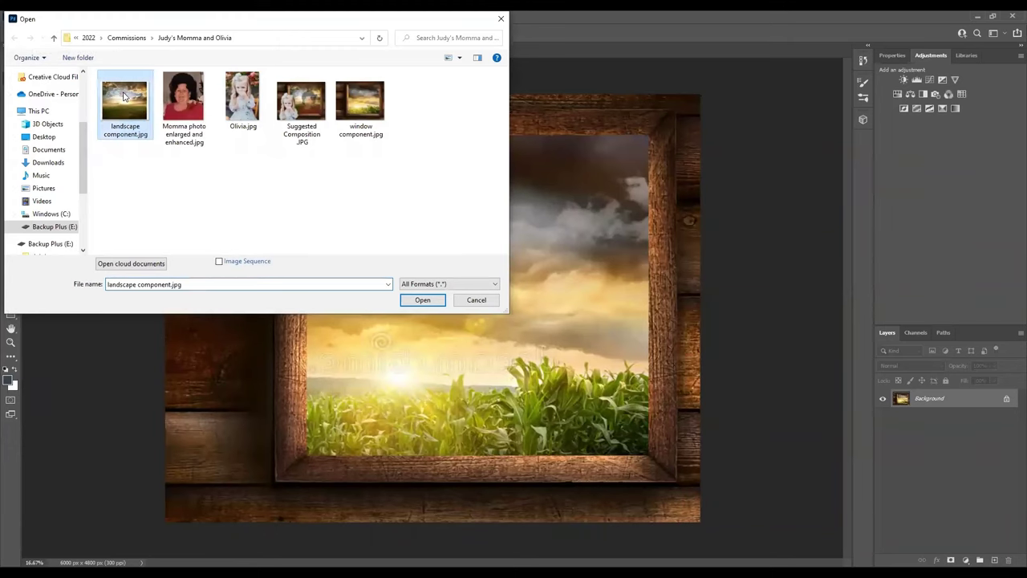
pyautogui.click(421, 302)
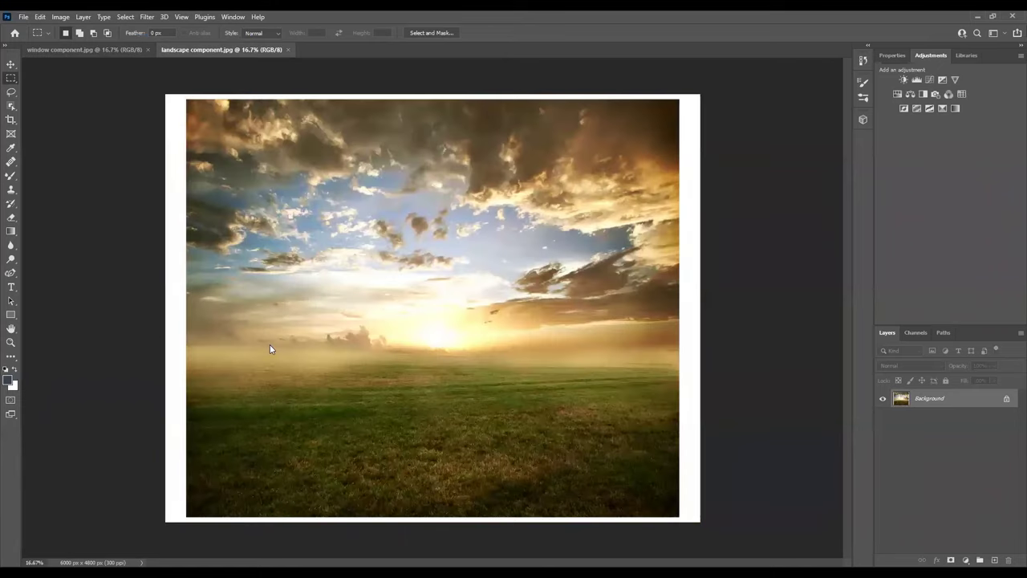
# Open the little girl's photo and Momma photo enlarged and enhanced.jpg
pyautogui.click(22, 18)
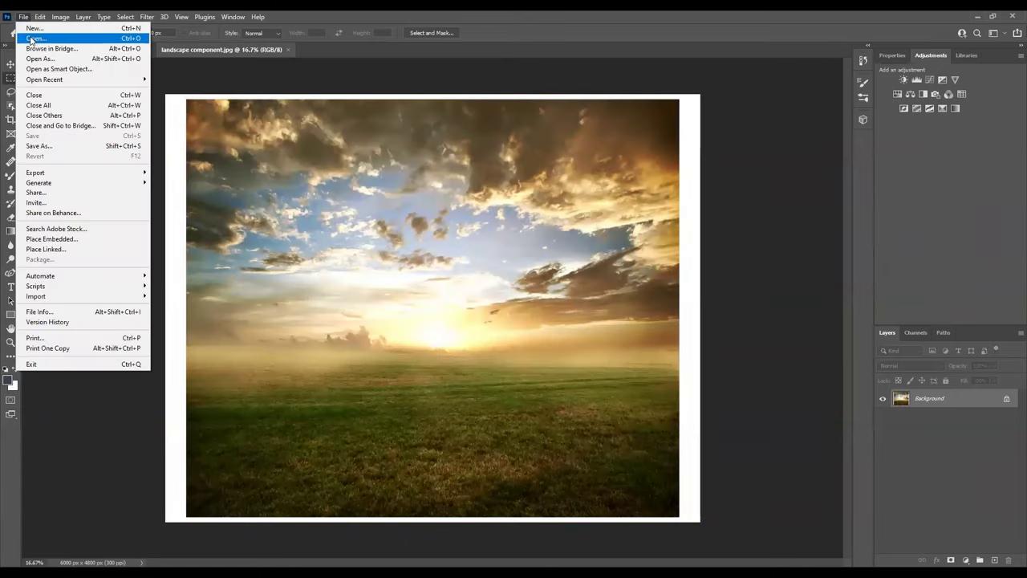
pyautogui.click(31, 38)
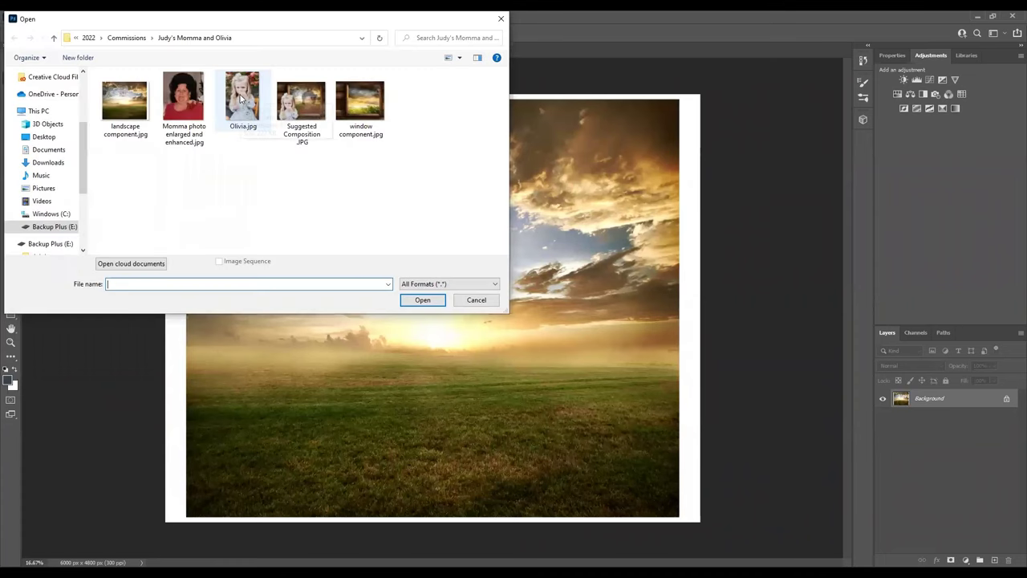
pyautogui.click(244, 100)
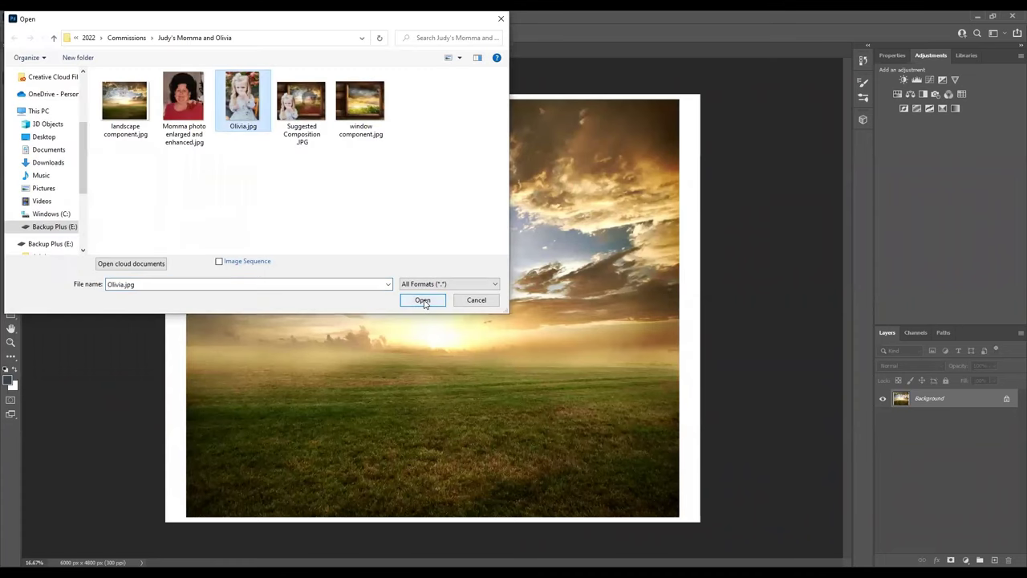
pyautogui.click(424, 303)
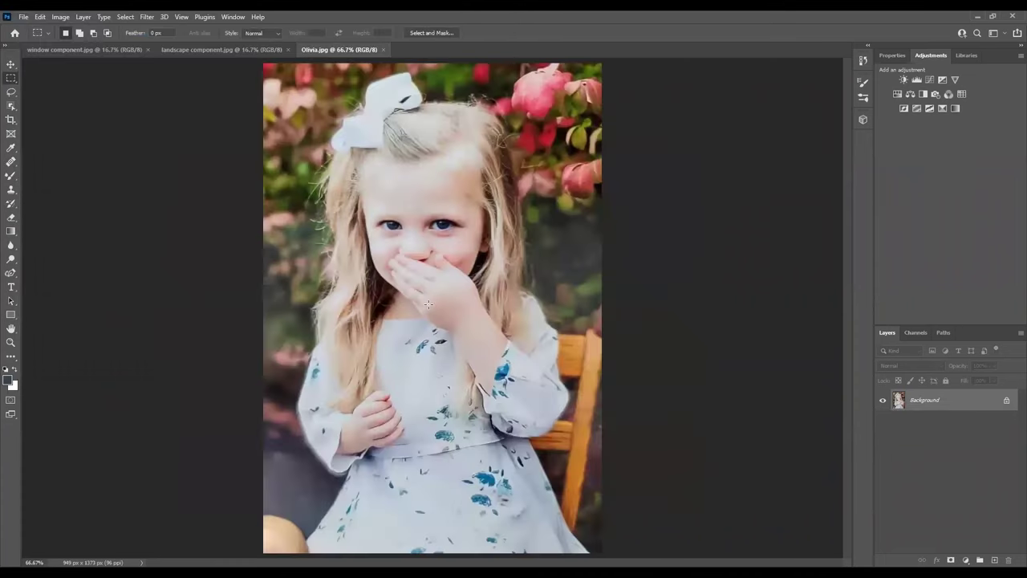
pyautogui.click(23, 17)
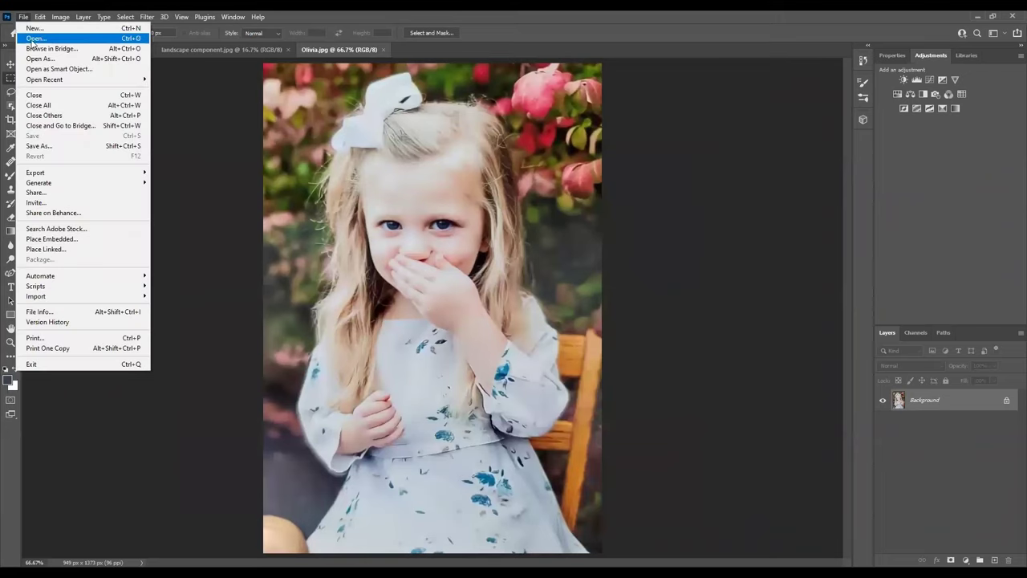
pyautogui.click(40, 38)
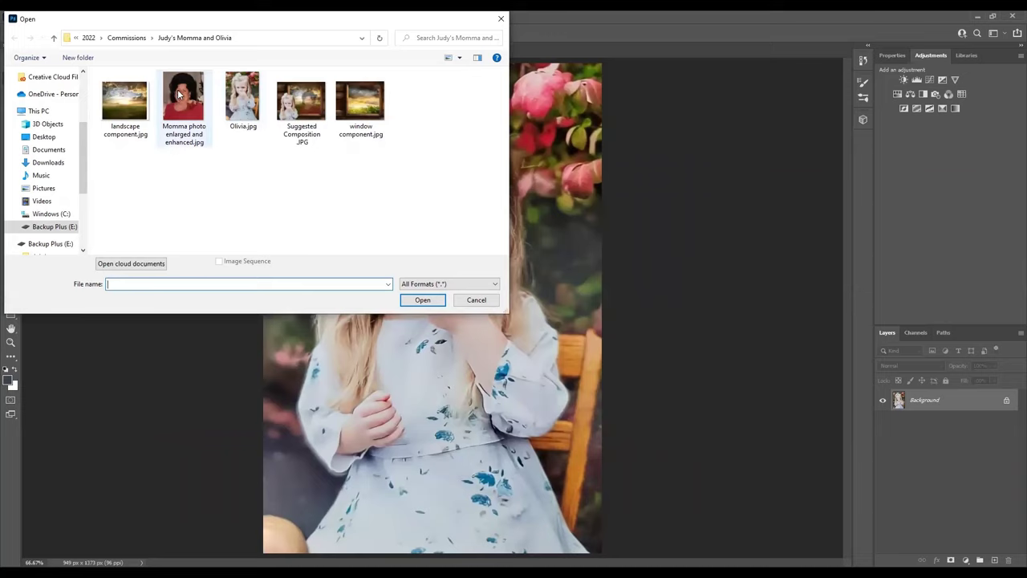
pyautogui.click(182, 98)
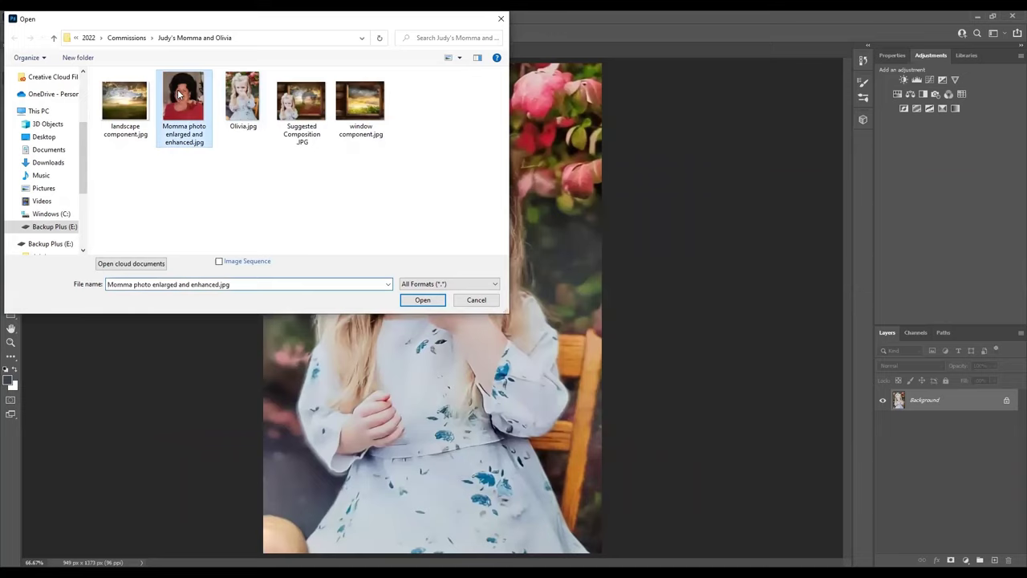
pyautogui.click(422, 300)
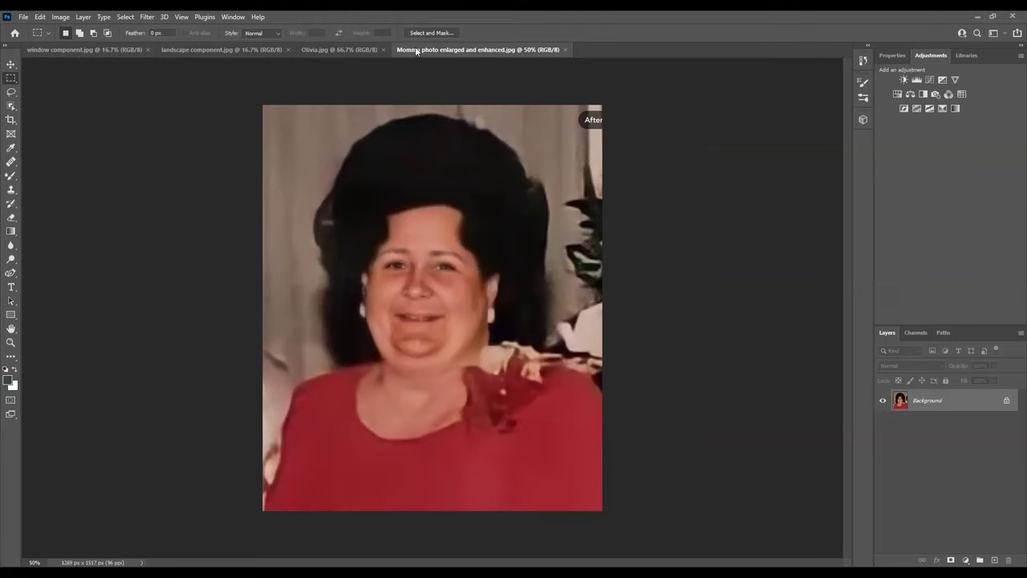
# Compare the window, landscape, girl and grandmother images, ending on landscape component.jpg
pyautogui.click(68, 48)
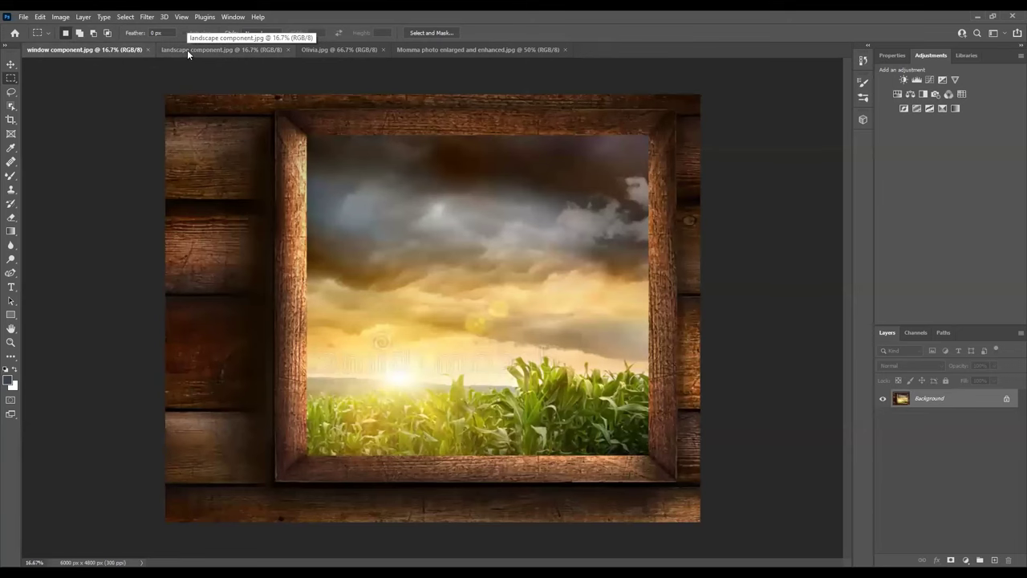
pyautogui.click(187, 49)
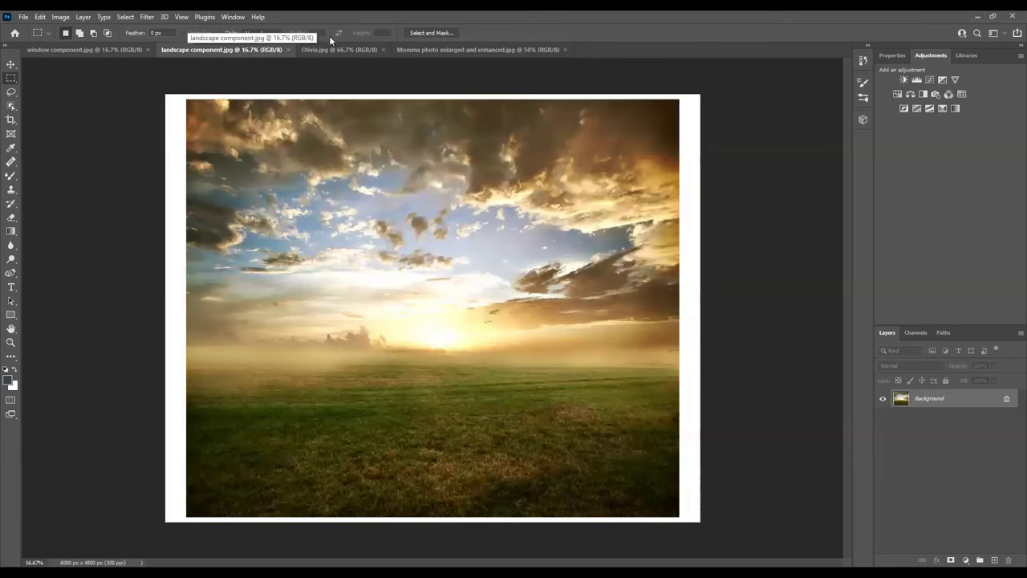
pyautogui.click(326, 49)
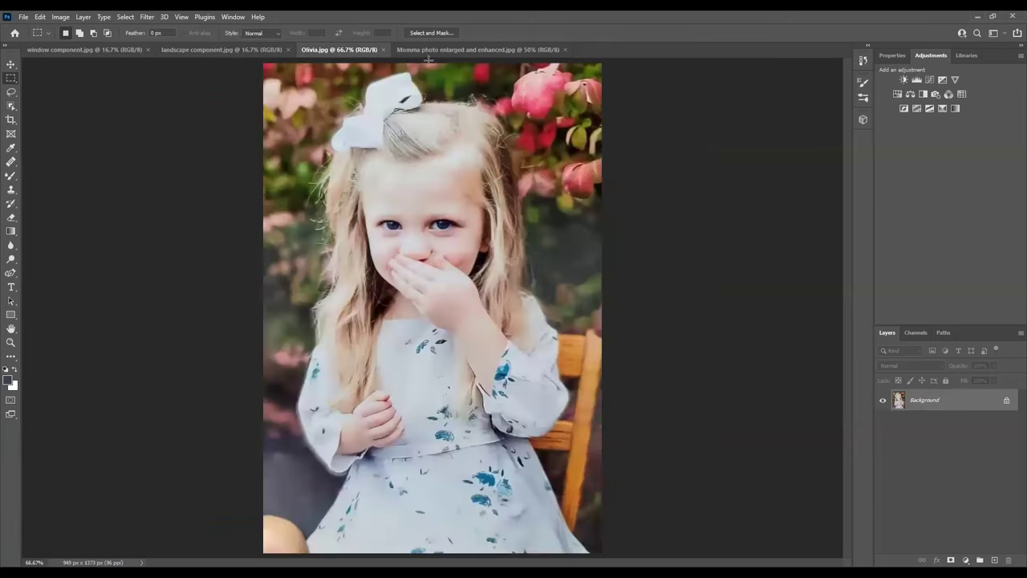
pyautogui.click(422, 48)
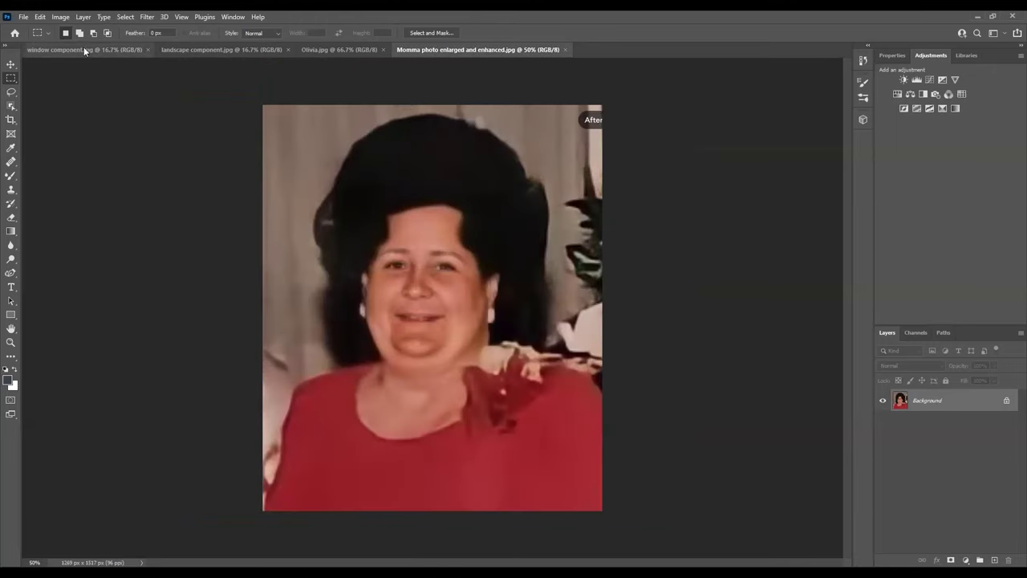
pyautogui.click(47, 51)
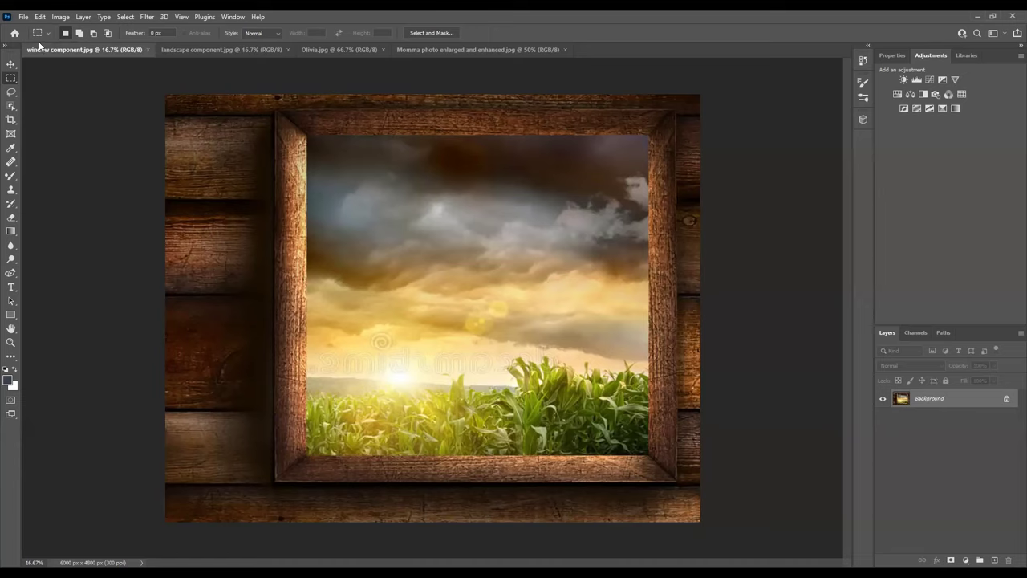
pyautogui.click(185, 50)
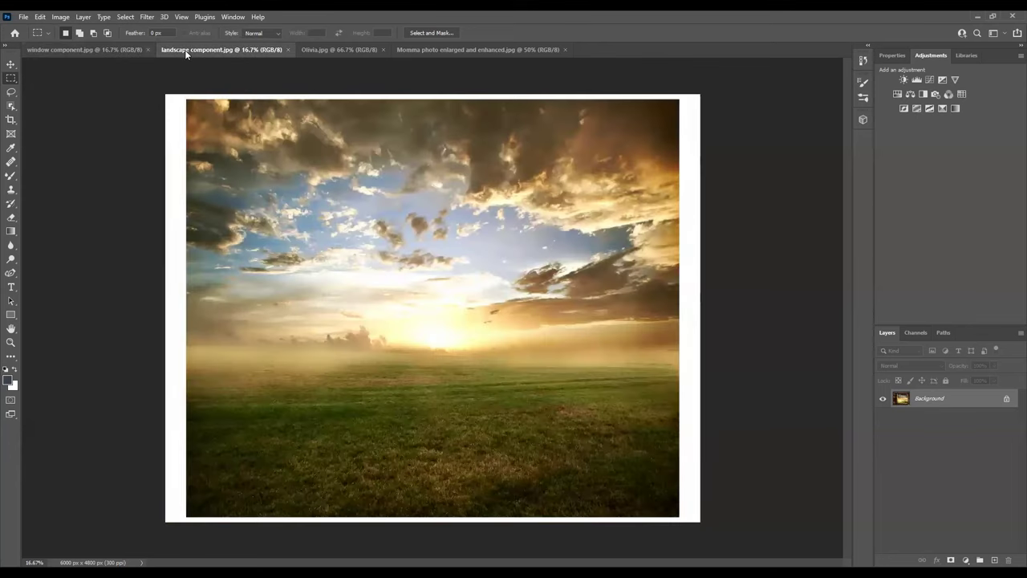
pyautogui.click(60, 50)
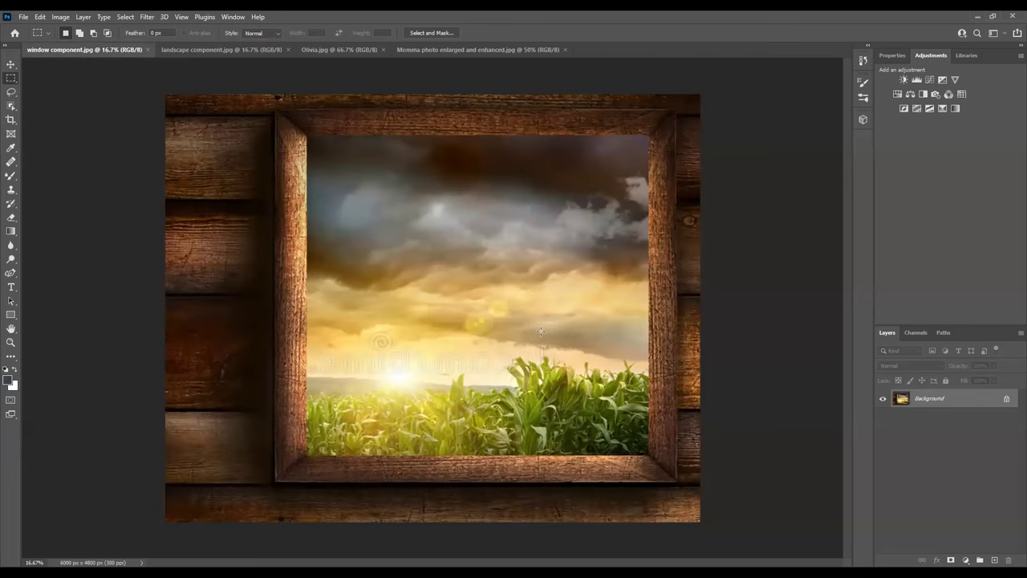
pyautogui.click(186, 51)
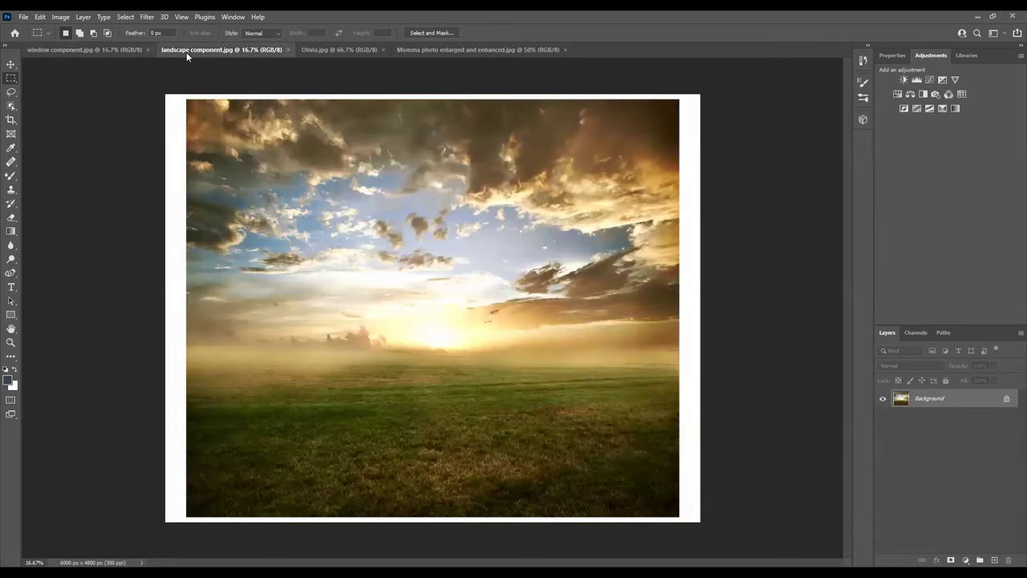
# Crop thin strips off the landscape's edges in two passes, leaving 5472 × 4584 px
pyautogui.click(10, 120)
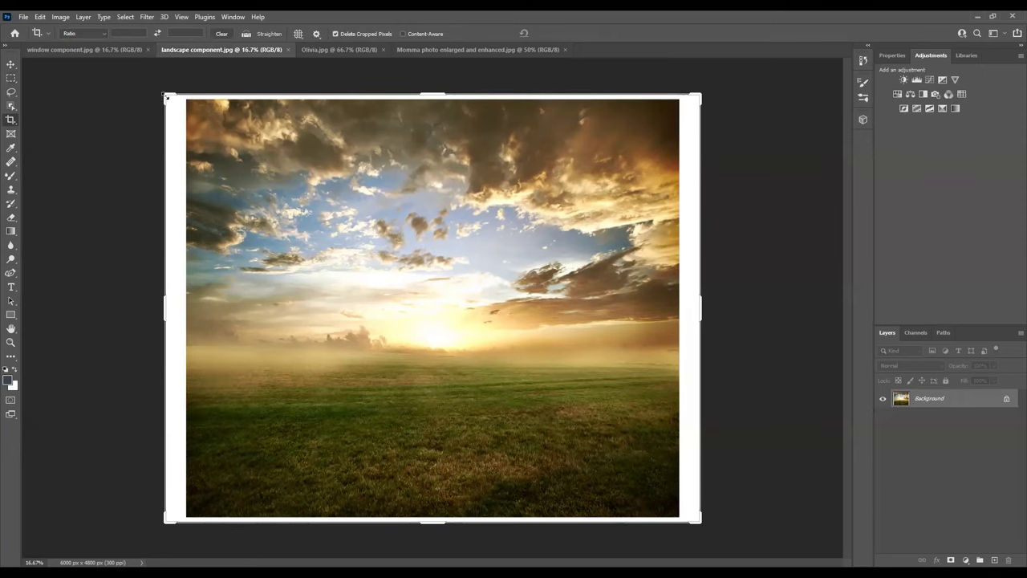
pyautogui.moveTo(166, 96); pyautogui.dragTo(178, 102)
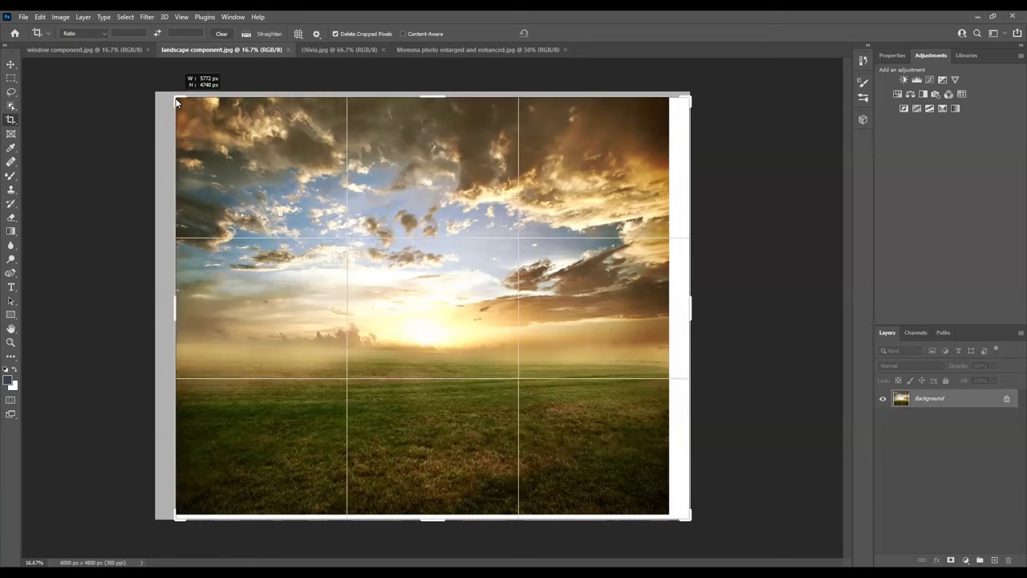
pyautogui.moveTo(177, 102); pyautogui.dragTo(176, 100)
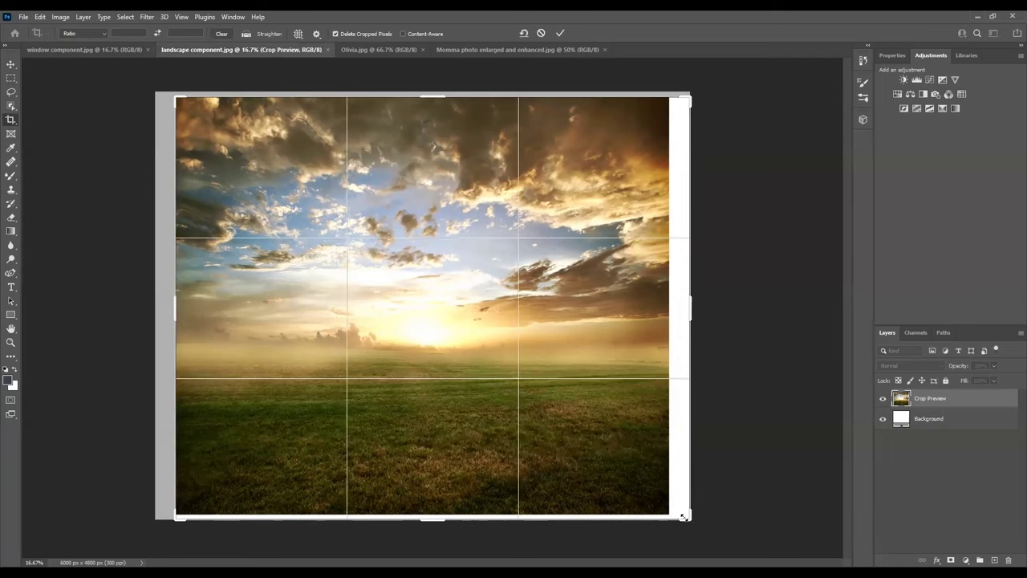
pyautogui.moveTo(685, 514); pyautogui.dragTo(678, 518)
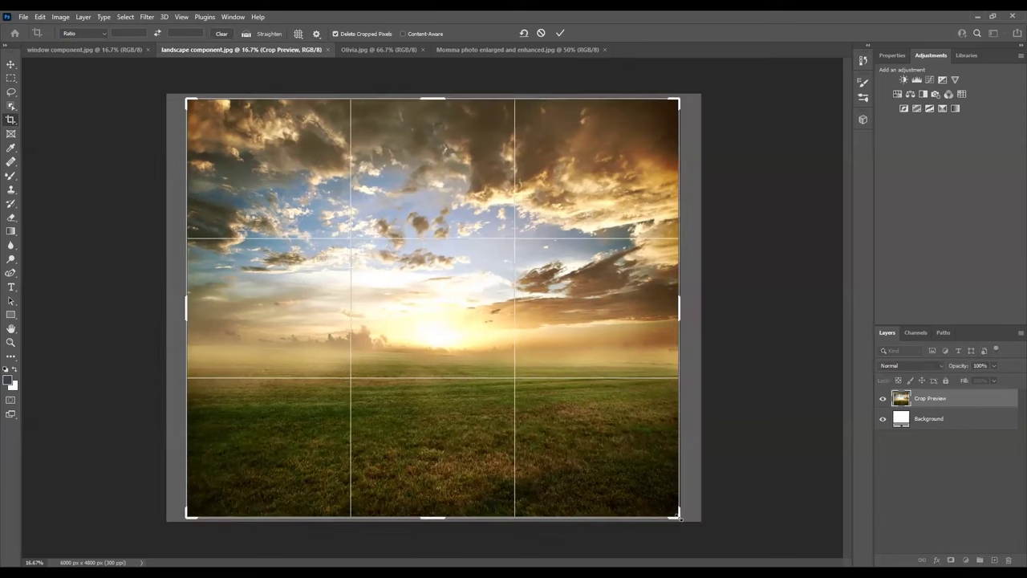
pyautogui.click(560, 34)
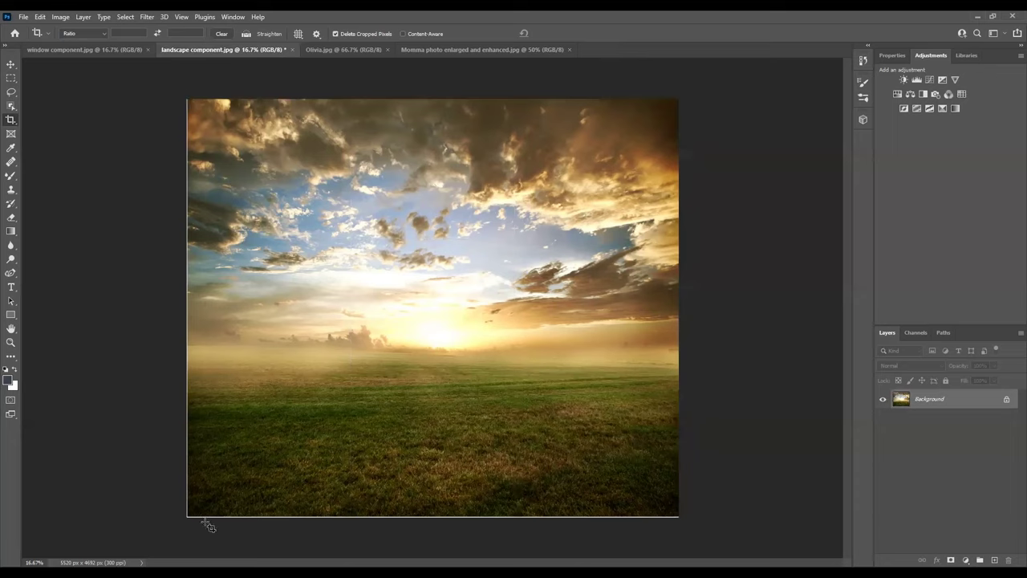
pyautogui.click(11, 121)
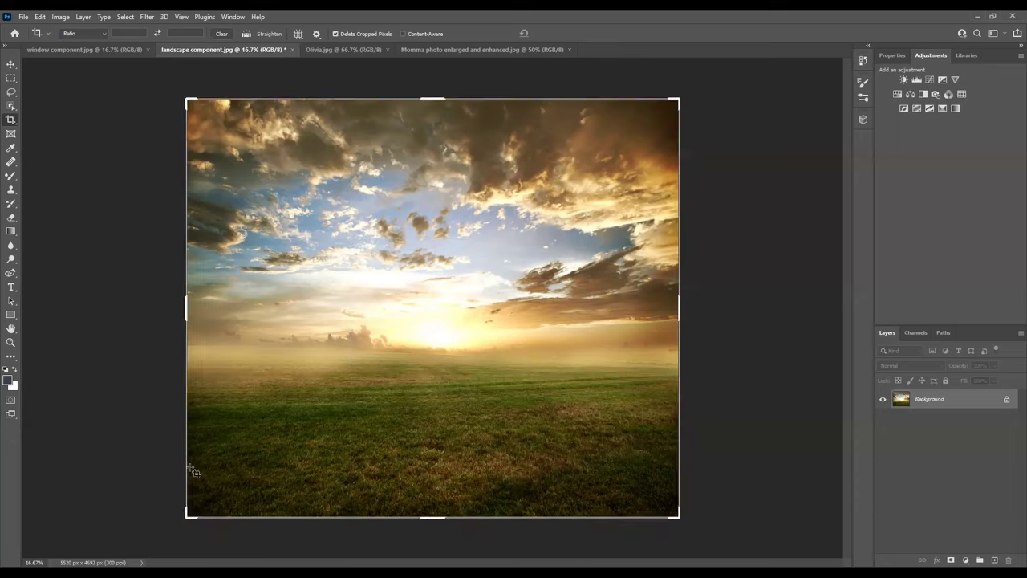
pyautogui.moveTo(187, 515); pyautogui.dragTo(188, 514)
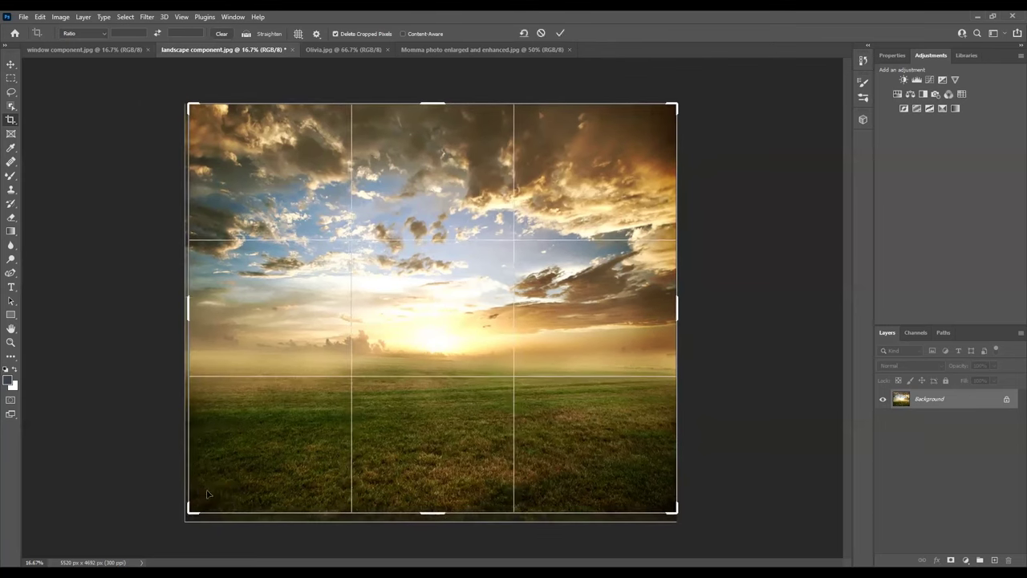
pyautogui.click(561, 33)
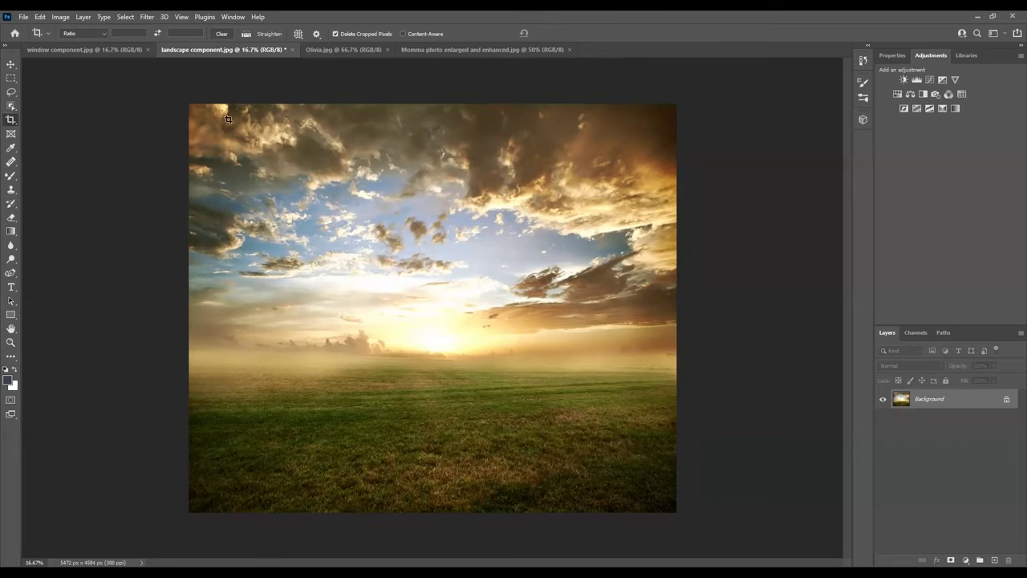
# Return to the landscape component and commit one more crop
pyautogui.click(87, 46)
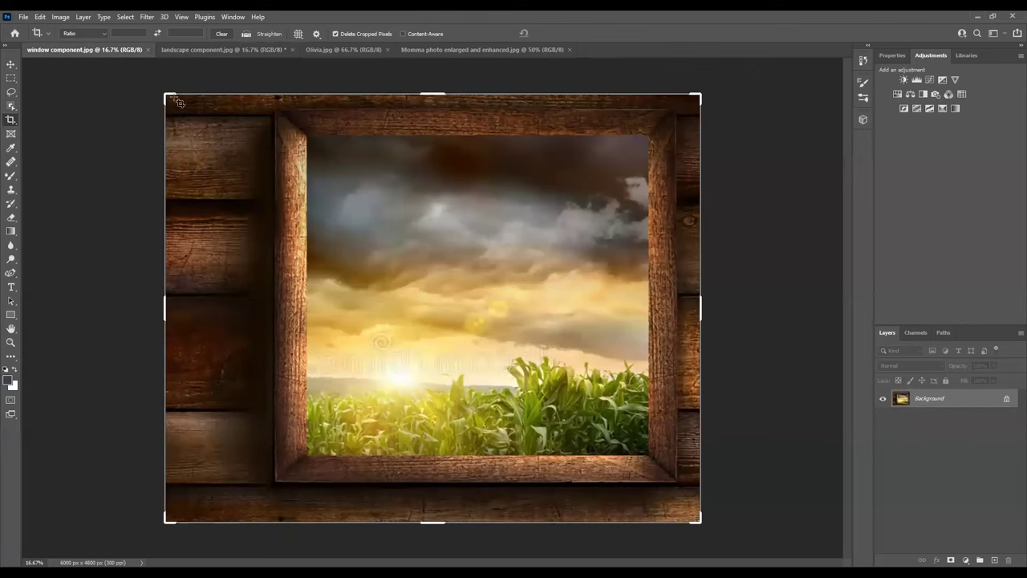
pyautogui.click(185, 52)
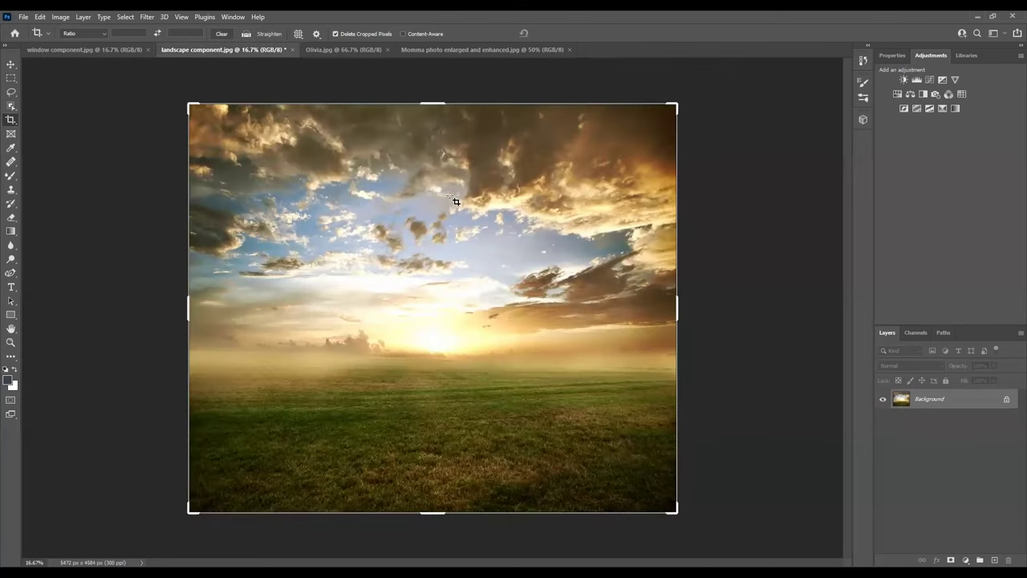
pyautogui.click(755, 133)
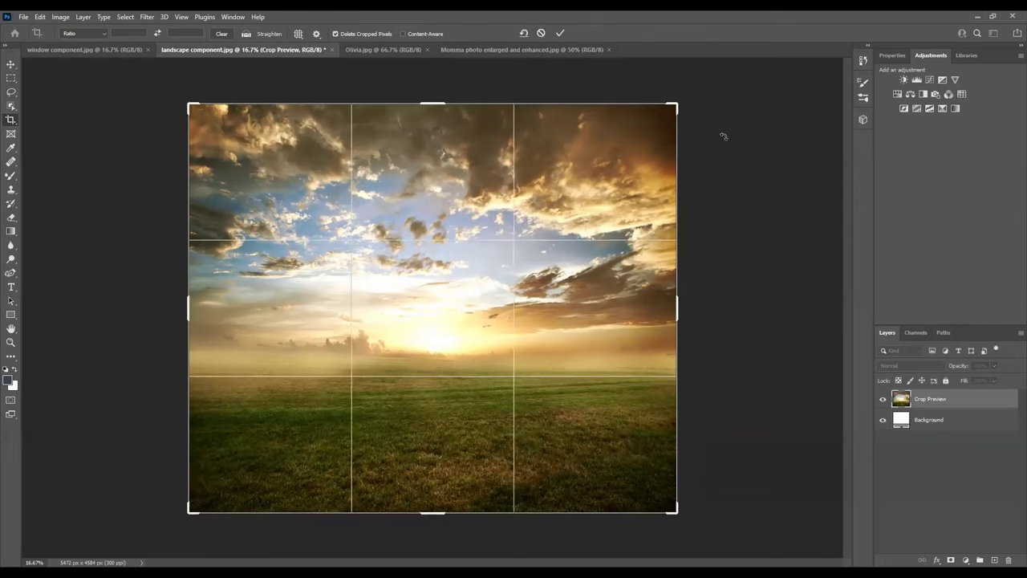
pyautogui.click(11, 81)
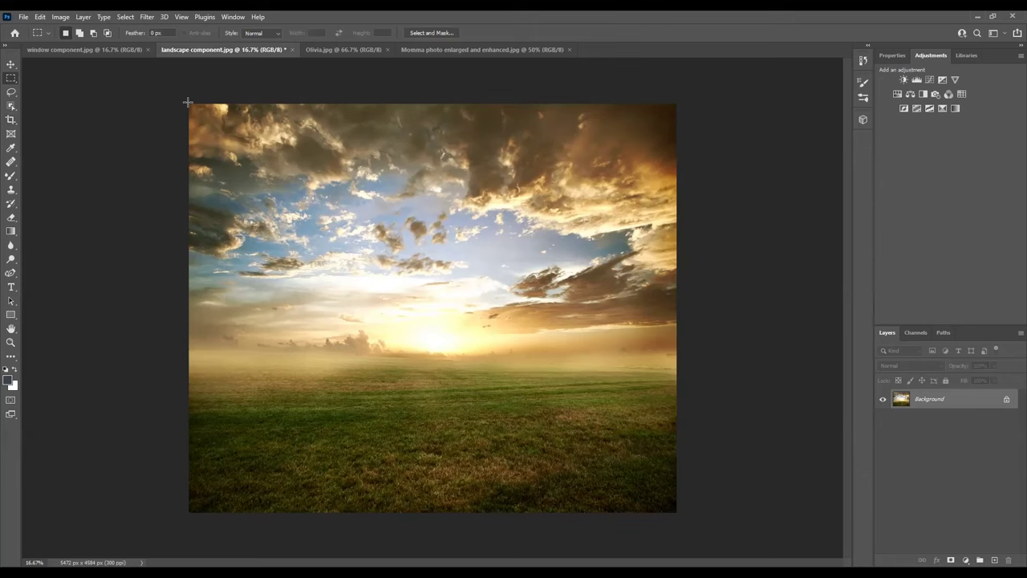
# Marquee-select the whole landscape and drag it toward the window component document
pyautogui.moveTo(187, 102); pyautogui.dragTo(675, 509)
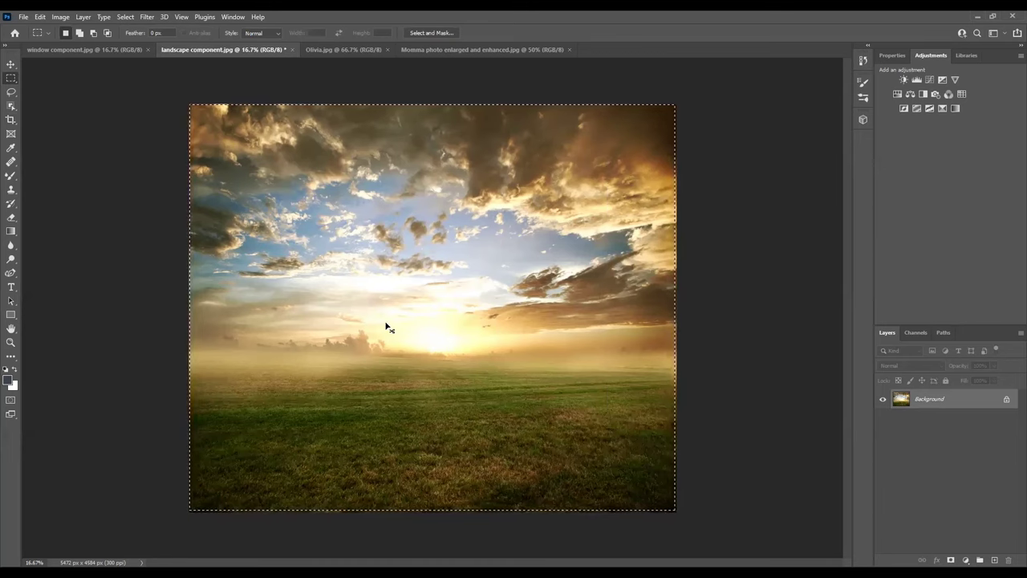
pyautogui.moveTo(385, 327); pyautogui.dragTo(124, 48)
pyautogui.click(124, 49)
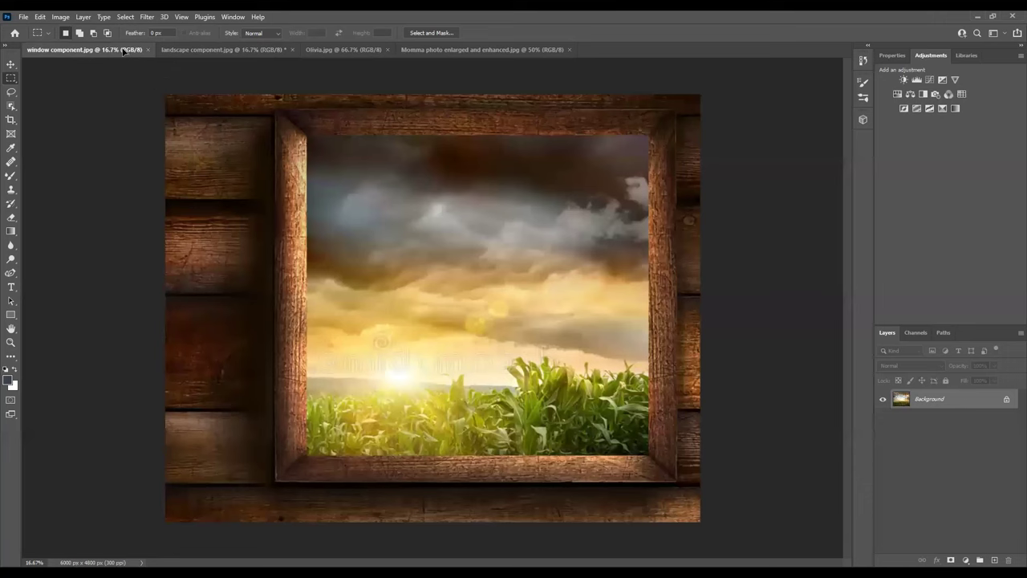
# Drop the landscape onto the window canvas as Layer 1 and keep Layer 1 selected
pyautogui.moveTo(124, 50); pyautogui.dragTo(186, 121)
pyautogui.moveTo(242, 174); pyautogui.dragTo(477, 305)
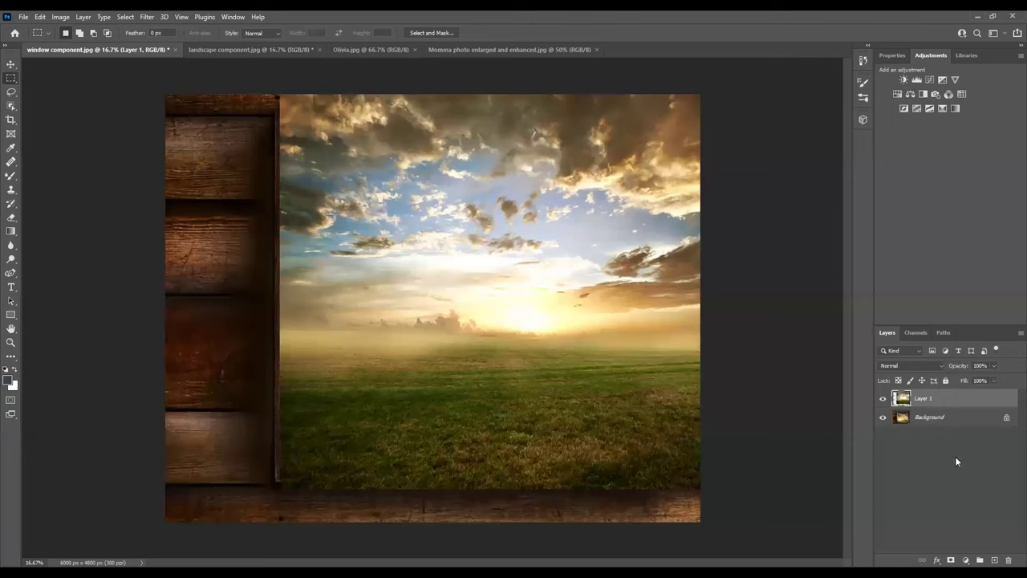
pyautogui.click(937, 419)
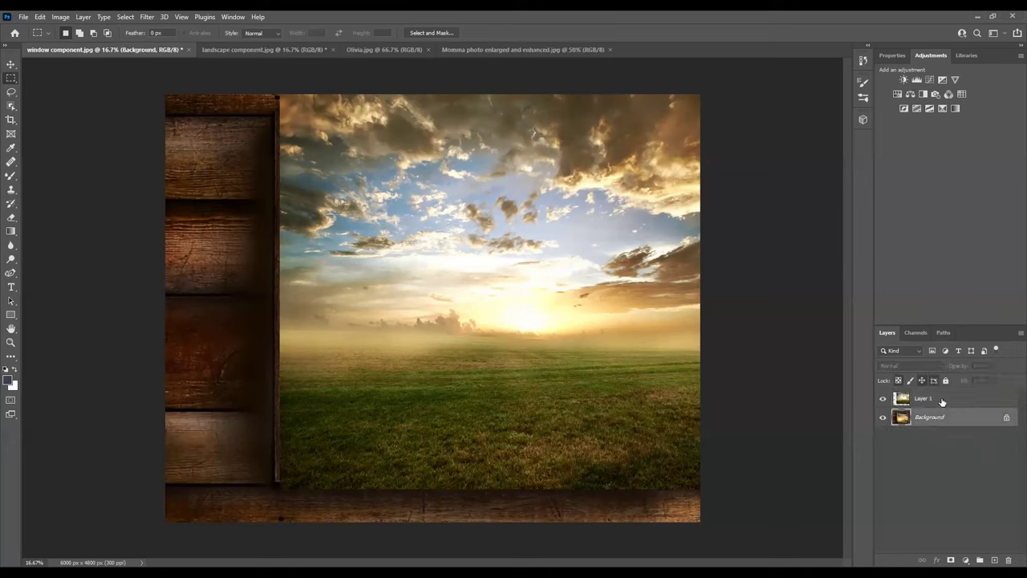
pyautogui.click(943, 402)
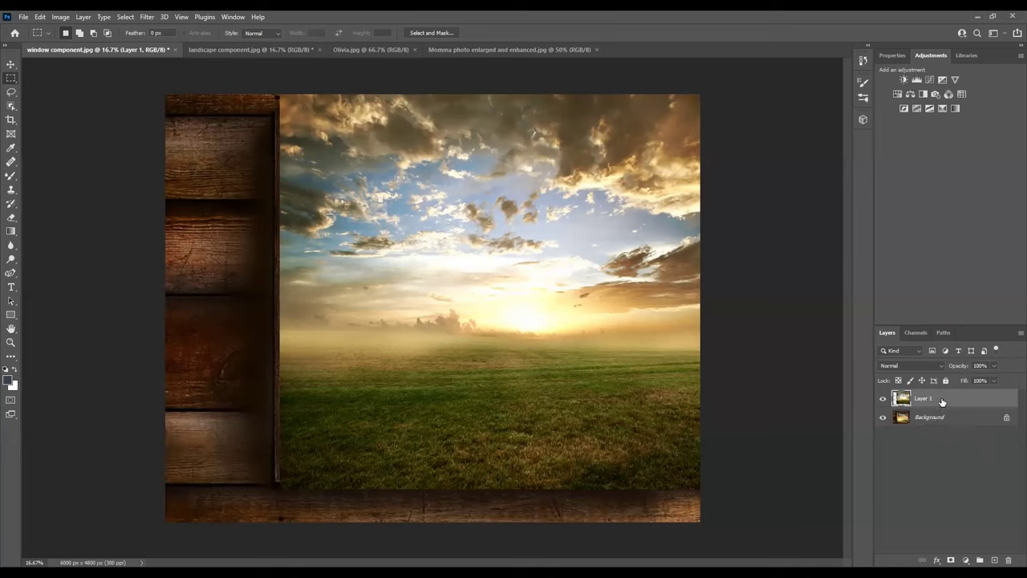
# Scale Layer 1 down and move it so the landscape fills only the frame's opening
pyautogui.click(38, 18)
pyautogui.moveTo(57, 261)
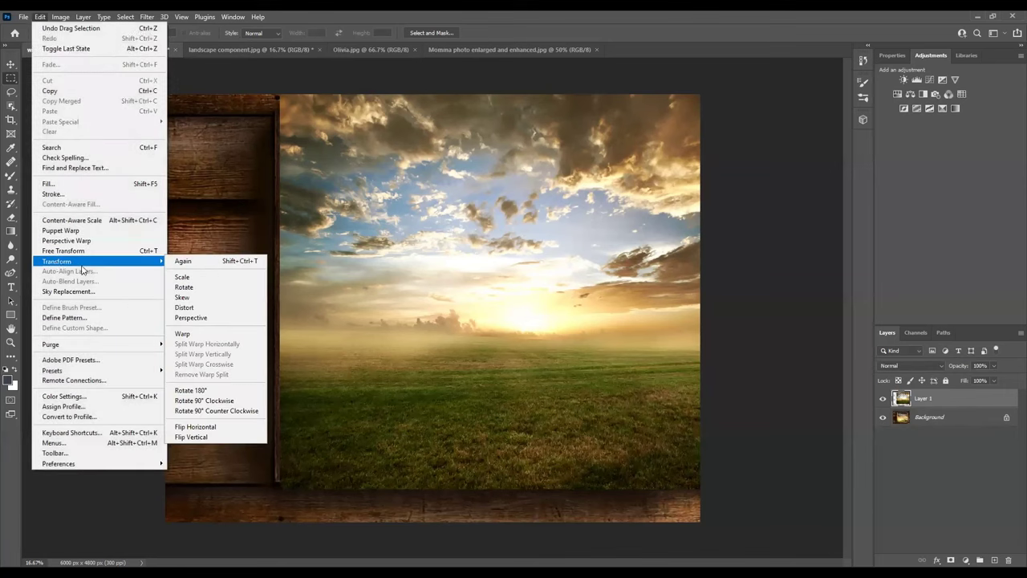
pyautogui.click(183, 277)
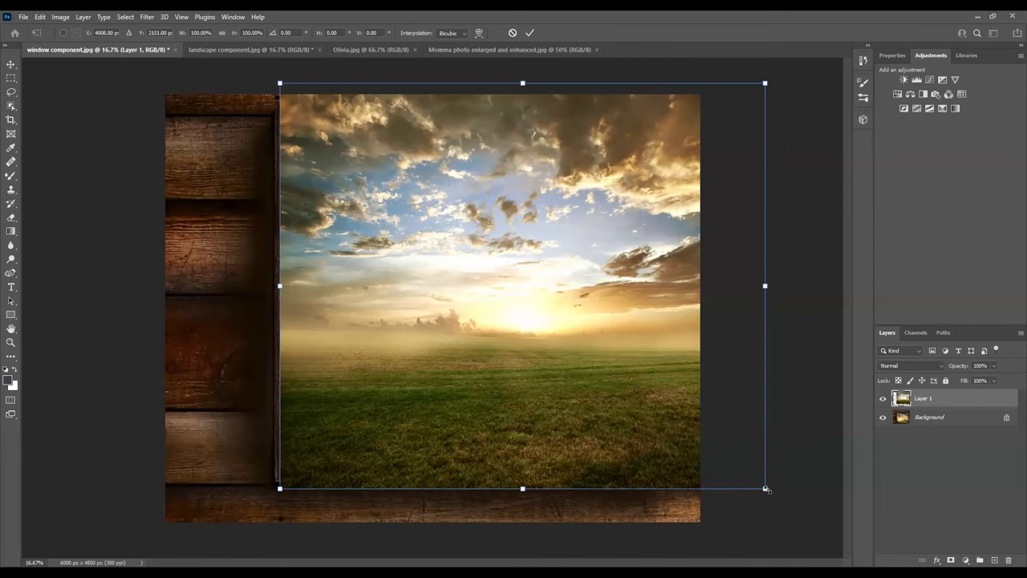
pyautogui.moveTo(766, 488); pyautogui.dragTo(649, 415)
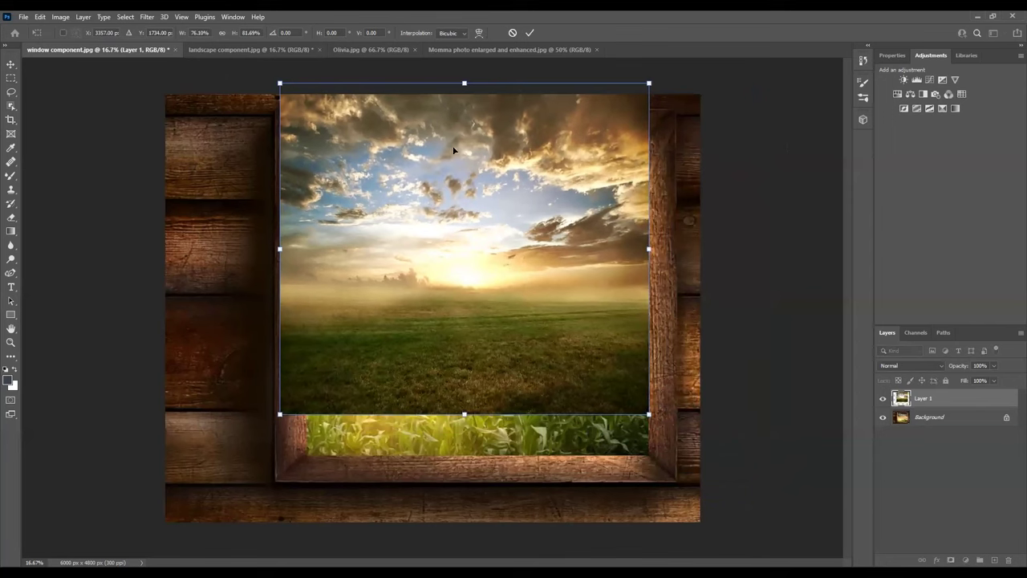
pyautogui.moveTo(455, 149); pyautogui.dragTo(483, 202)
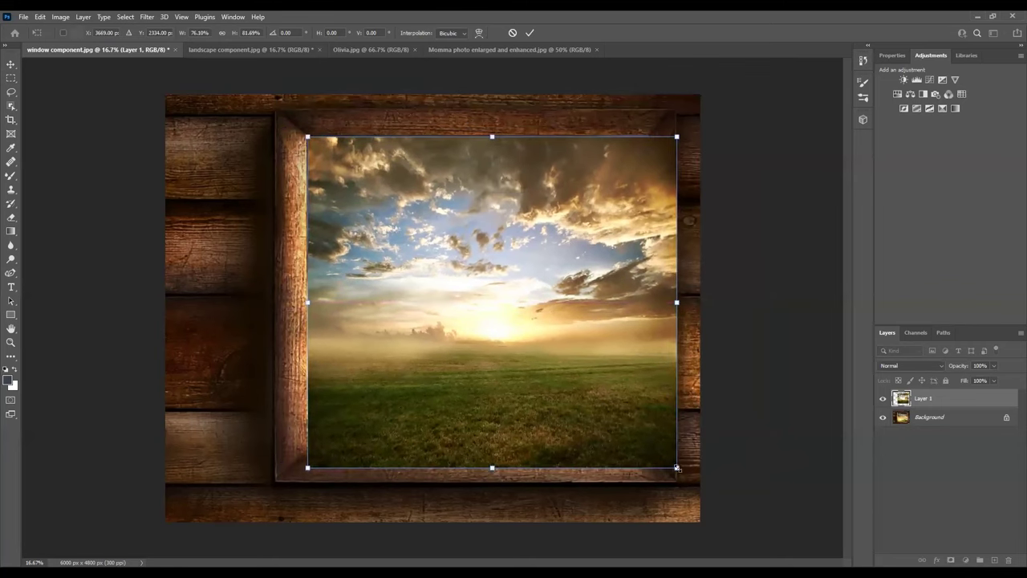
pyautogui.moveTo(676, 467); pyautogui.dragTo(647, 454)
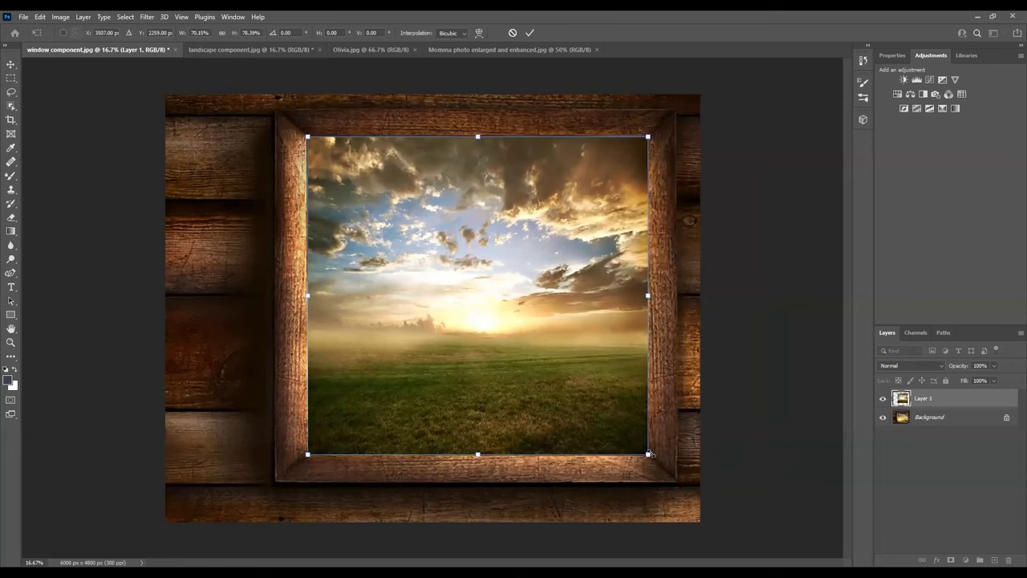
pyautogui.click(530, 33)
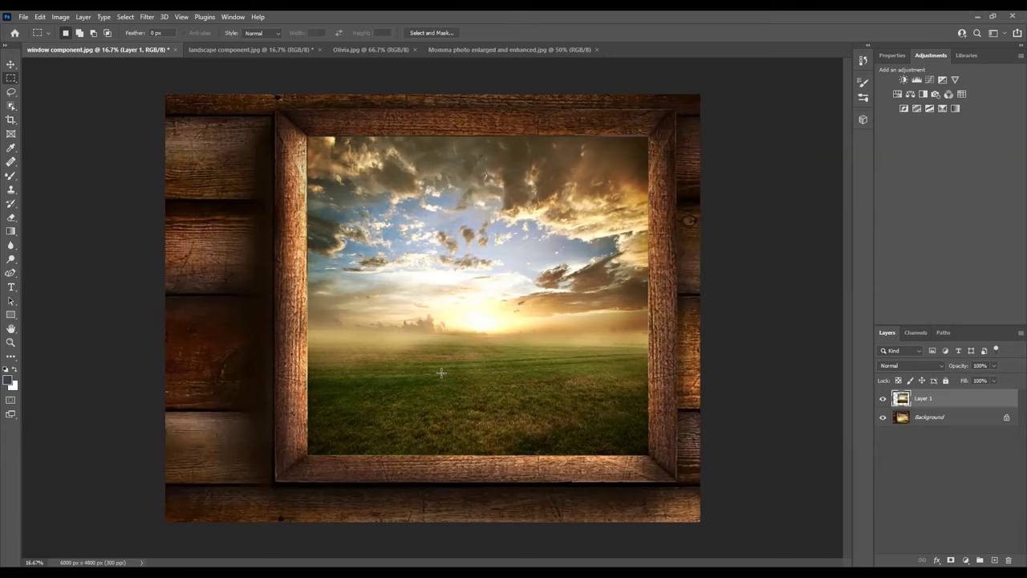
# Close landscape component.jpg, discarding its changes
pyautogui.click(210, 49)
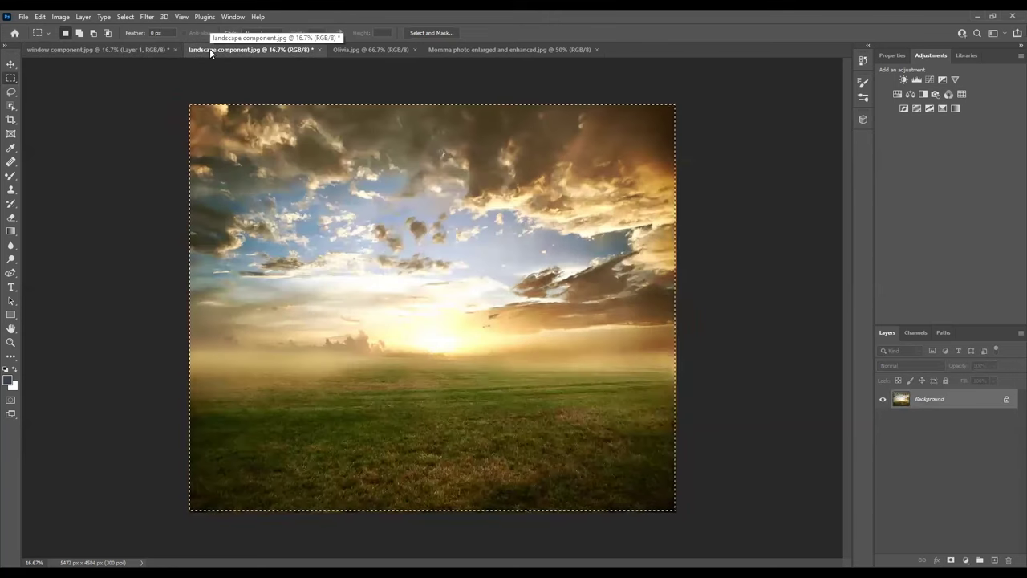
pyautogui.click(319, 48)
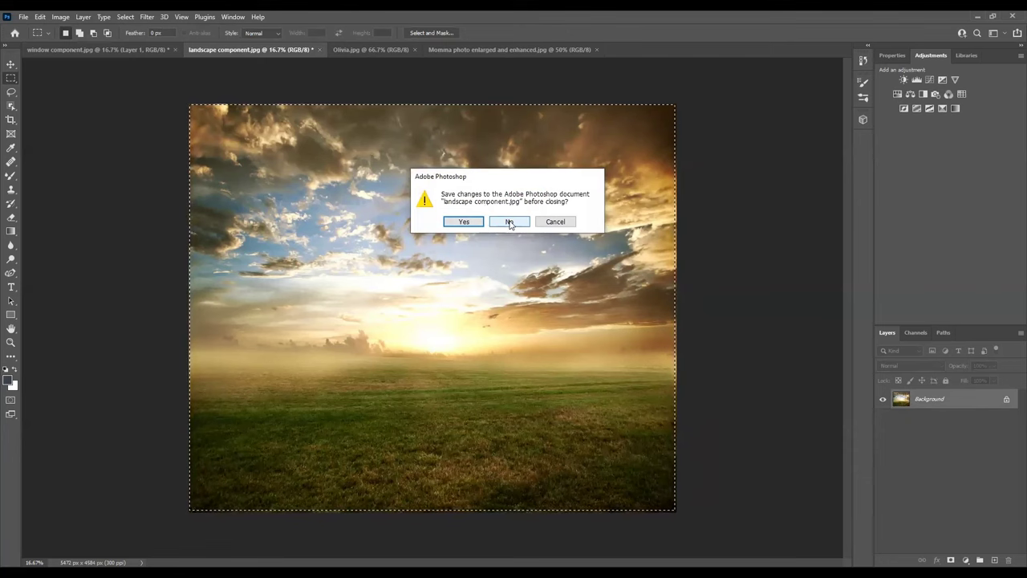
pyautogui.click(509, 224)
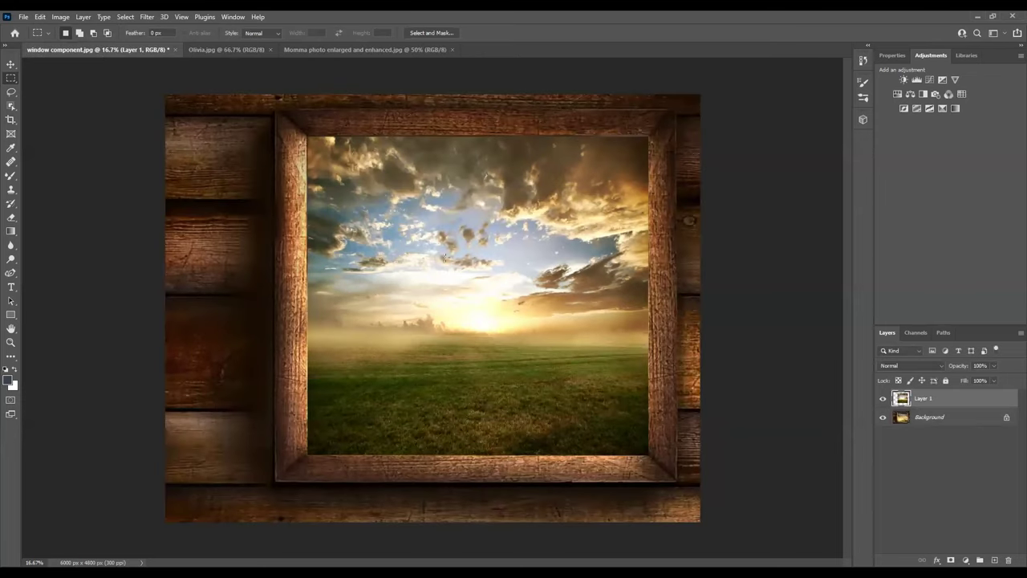
# Check the window picture, then display Momma photo enlarged and enhanced.jpg
pyautogui.click(210, 48)
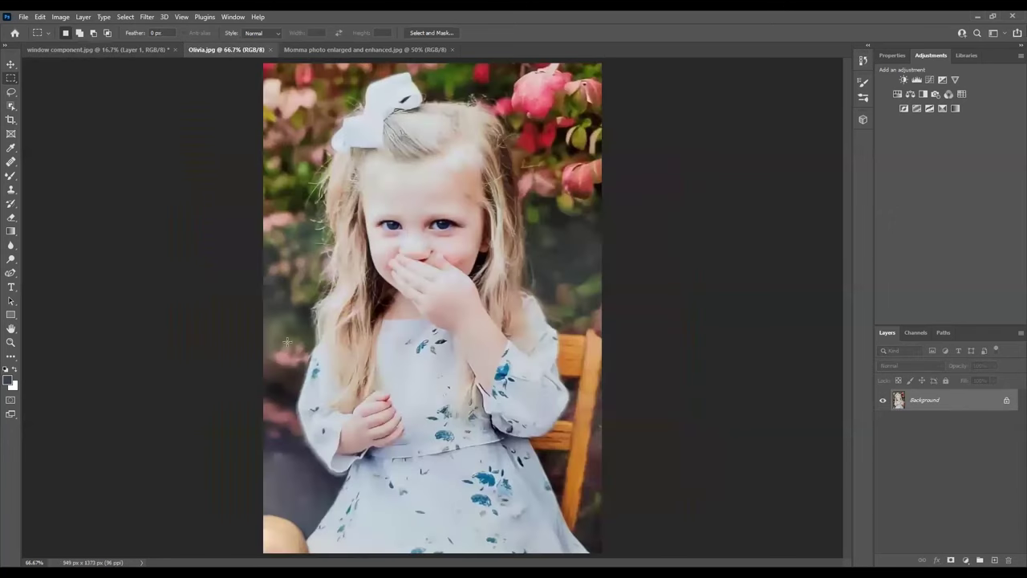
pyautogui.click(318, 49)
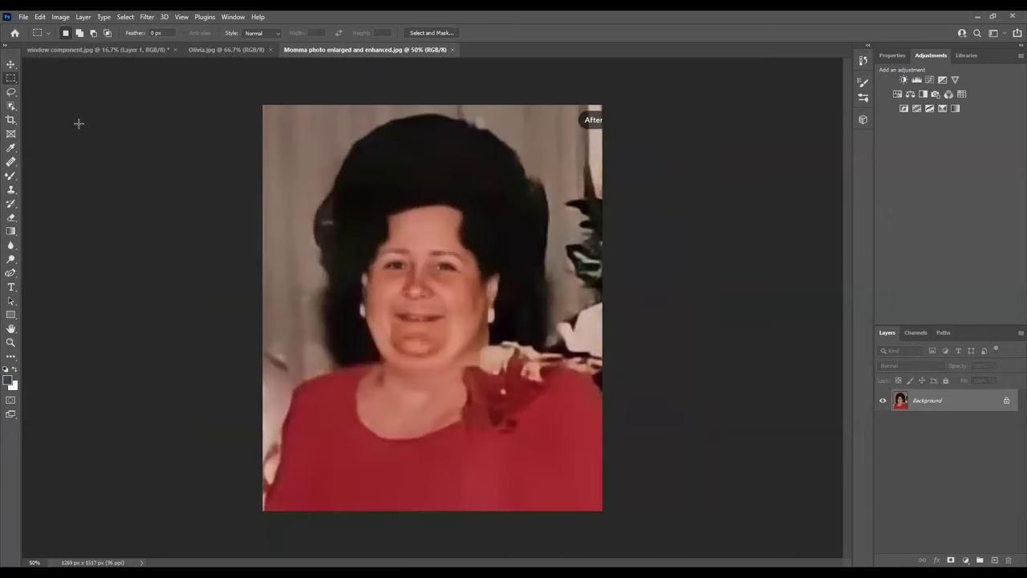
pyautogui.click(55, 49)
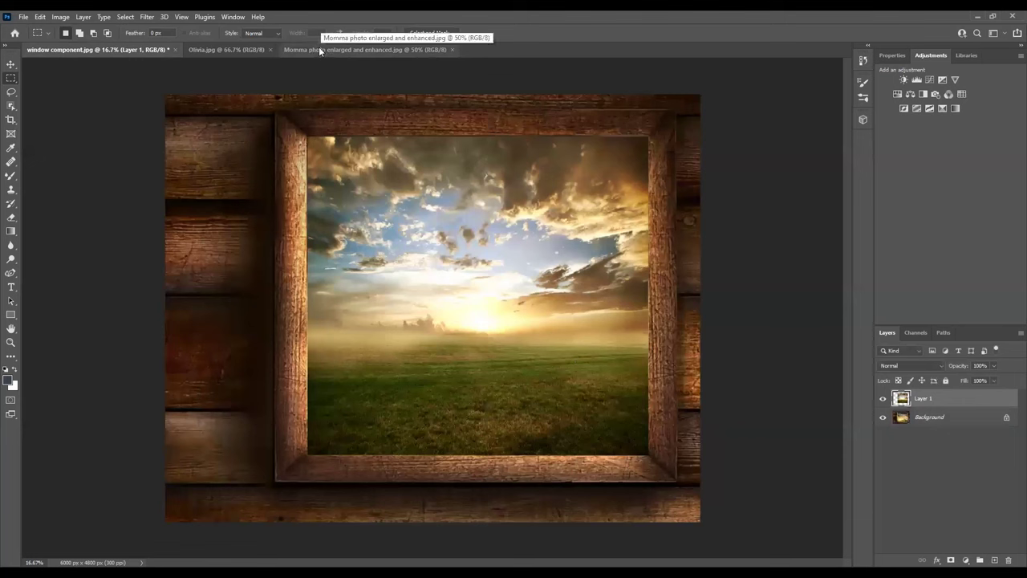
pyautogui.click(375, 49)
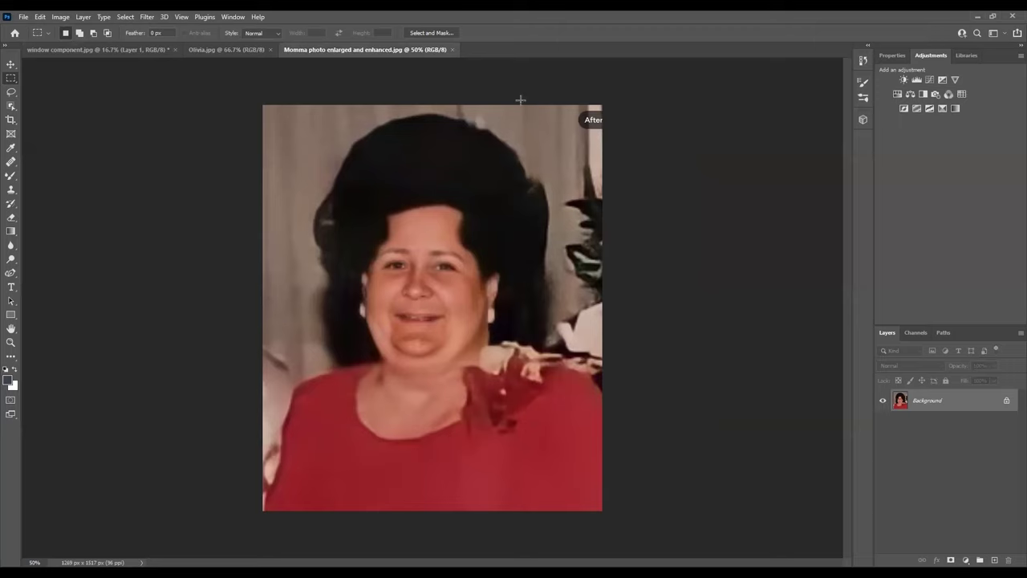
# Use Select and Mask with Select Subject to mask out the grandmother's background on Layer 0
pyautogui.click(430, 32)
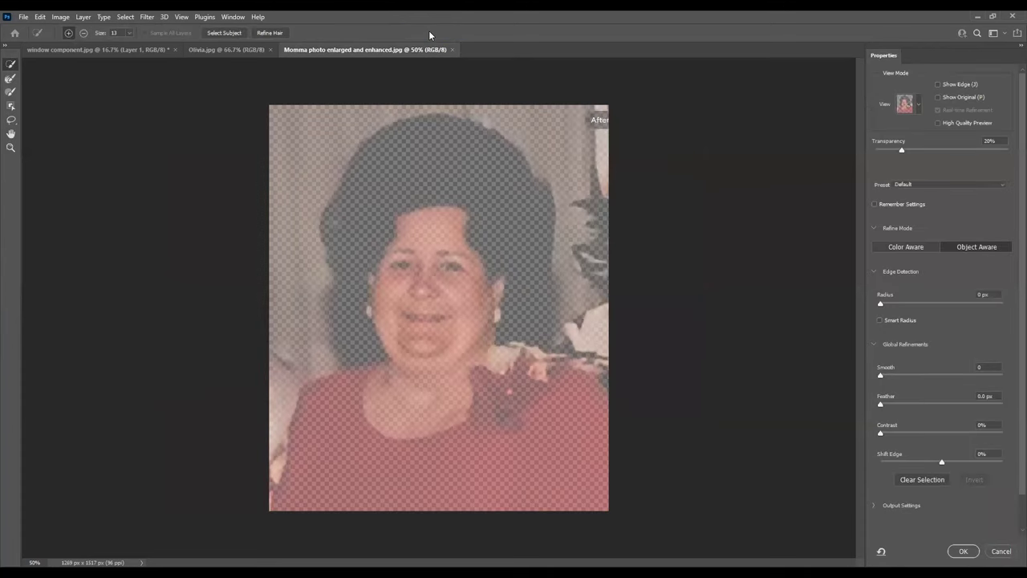
pyautogui.click(221, 34)
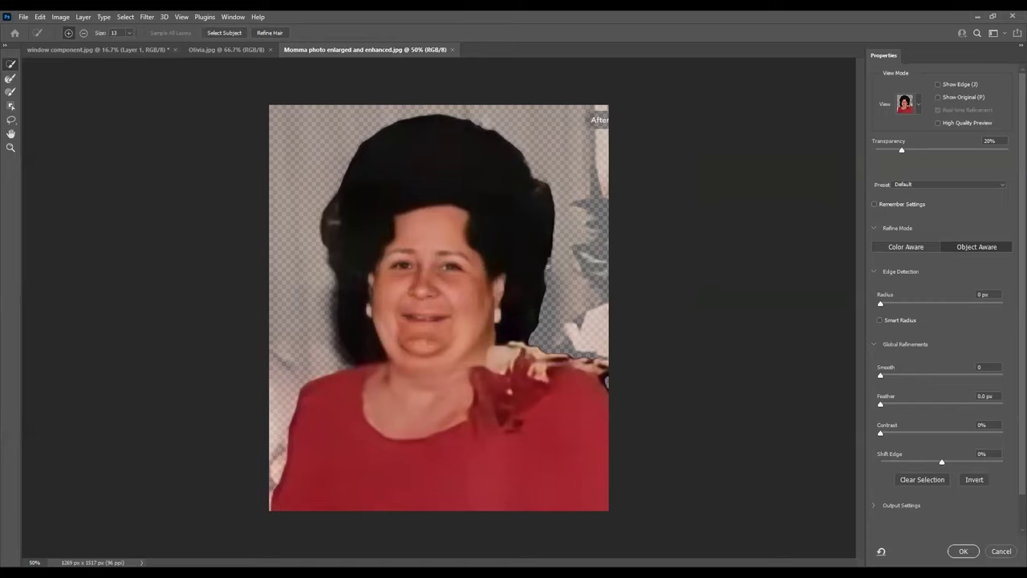
pyautogui.click(963, 552)
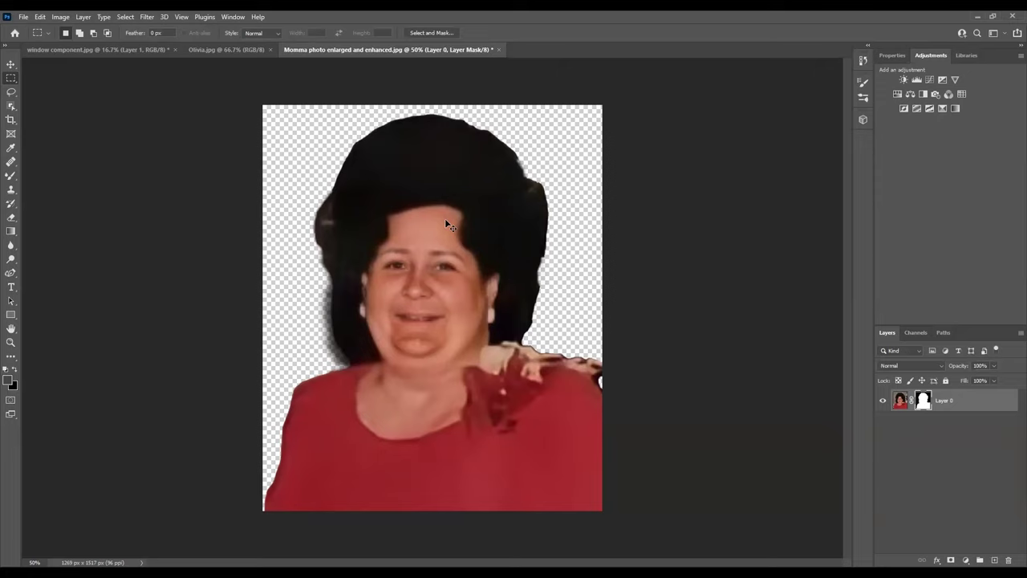
# Drag the masked grandmother into the window composite as Layer 2
pyautogui.moveTo(447, 225); pyautogui.dragTo(184, 78)
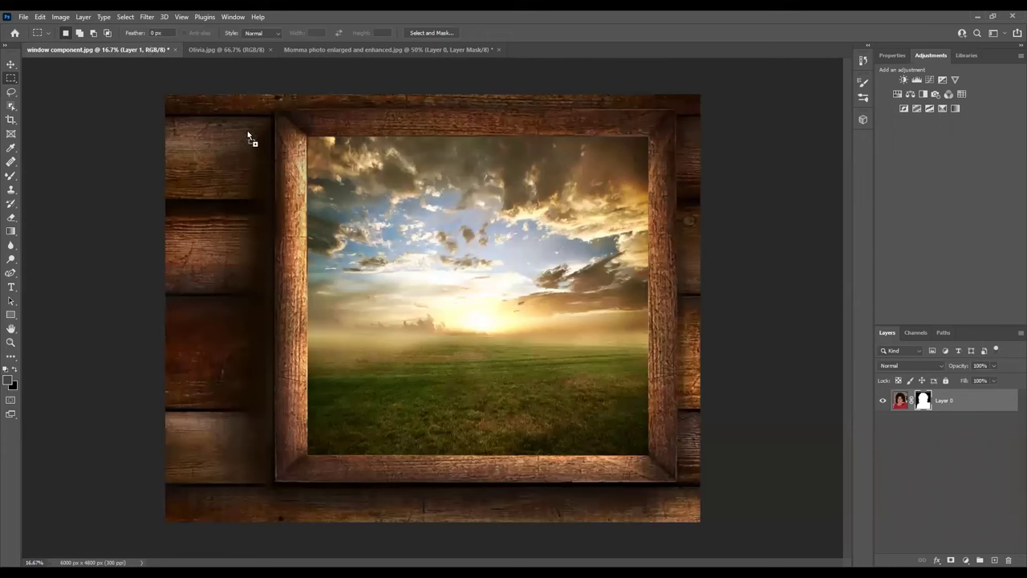
pyautogui.moveTo(363, 206); pyautogui.dragTo(551, 367)
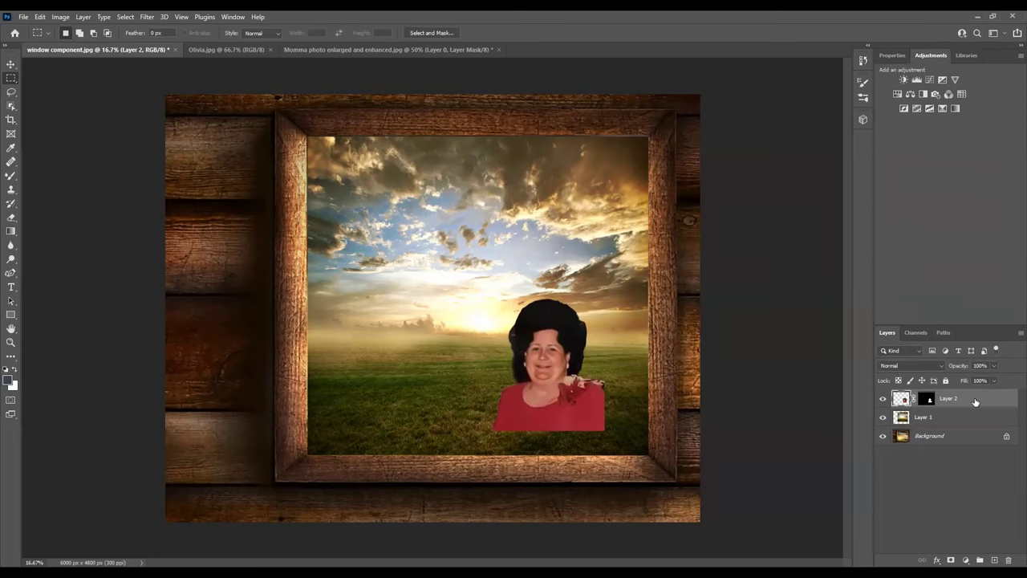
# Scale the grandmother on Layer 2 to about 178% and set her in the window's lower right
pyautogui.click(40, 18)
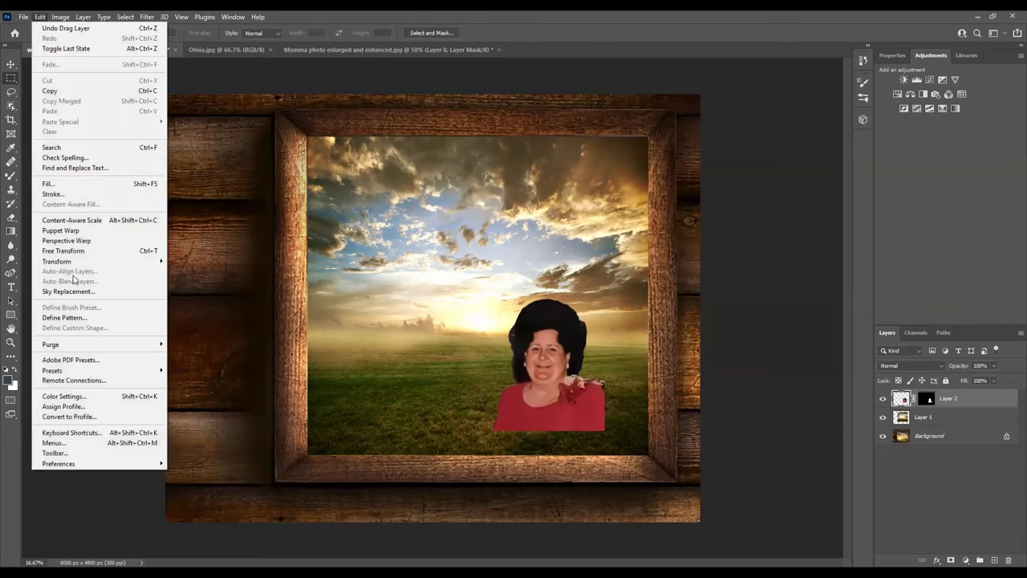
pyautogui.moveTo(72, 262)
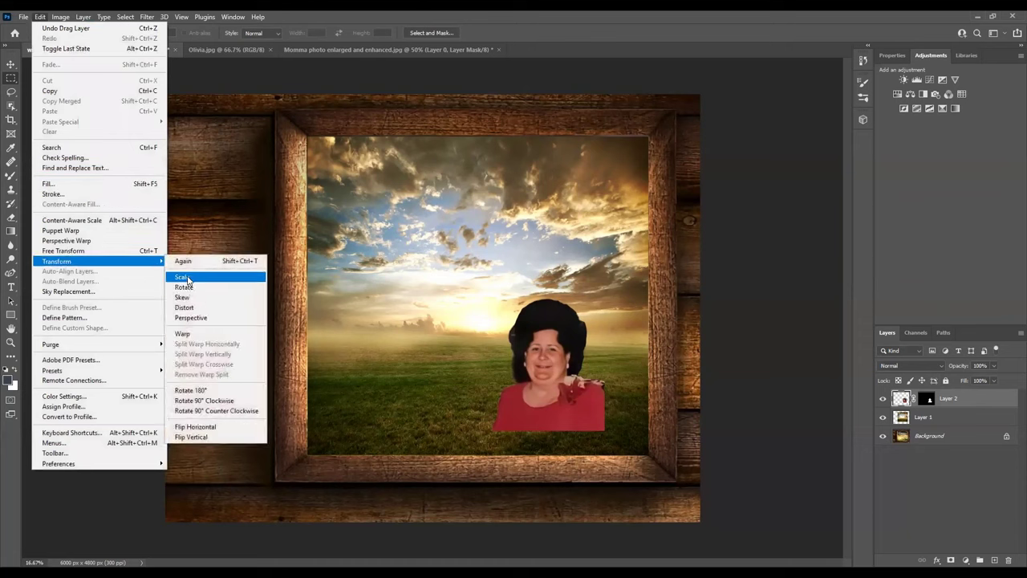
pyautogui.click(181, 276)
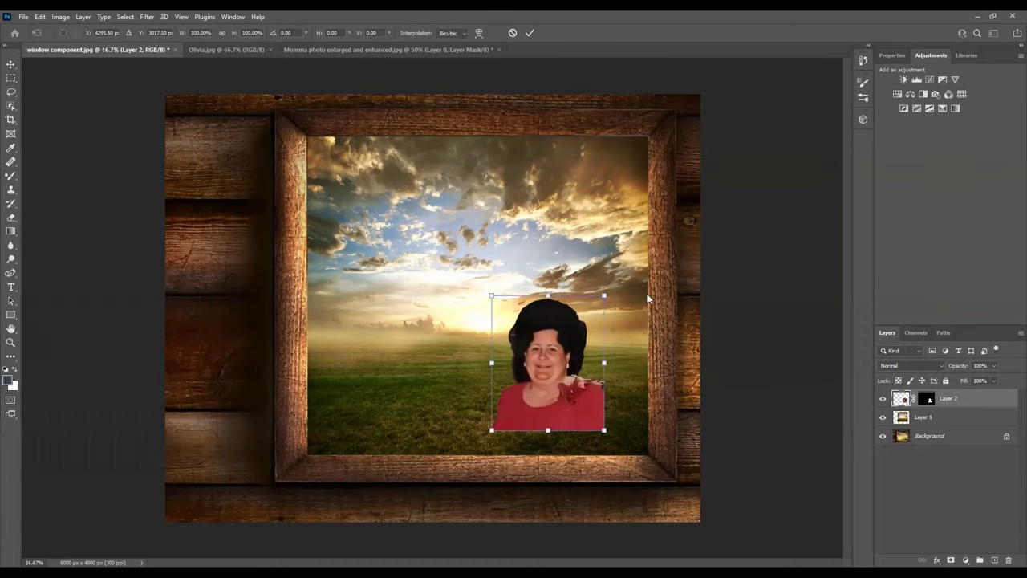
pyautogui.moveTo(492, 295); pyautogui.dragTo(404, 190)
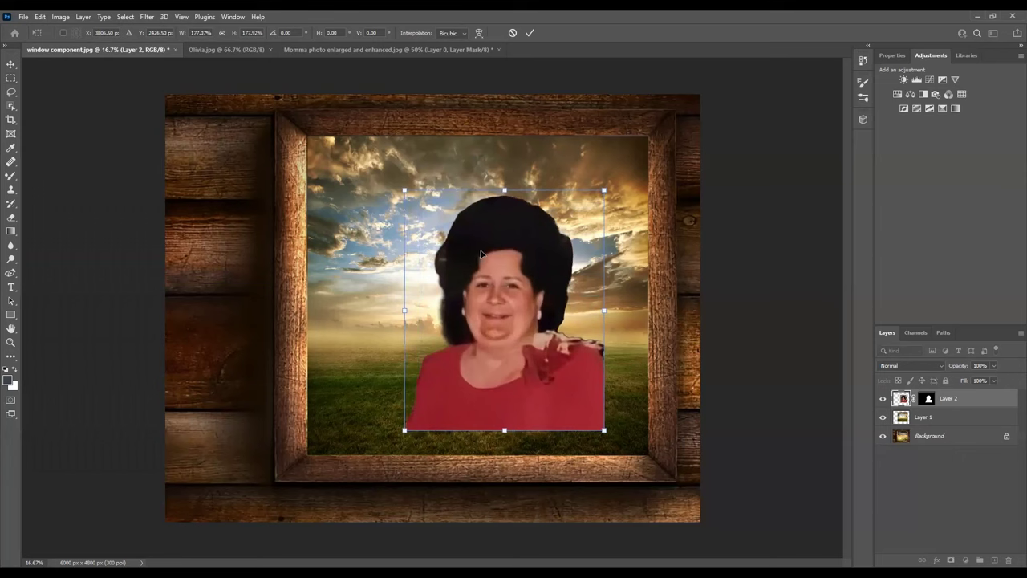
pyautogui.moveTo(481, 254); pyautogui.dragTo(524, 277)
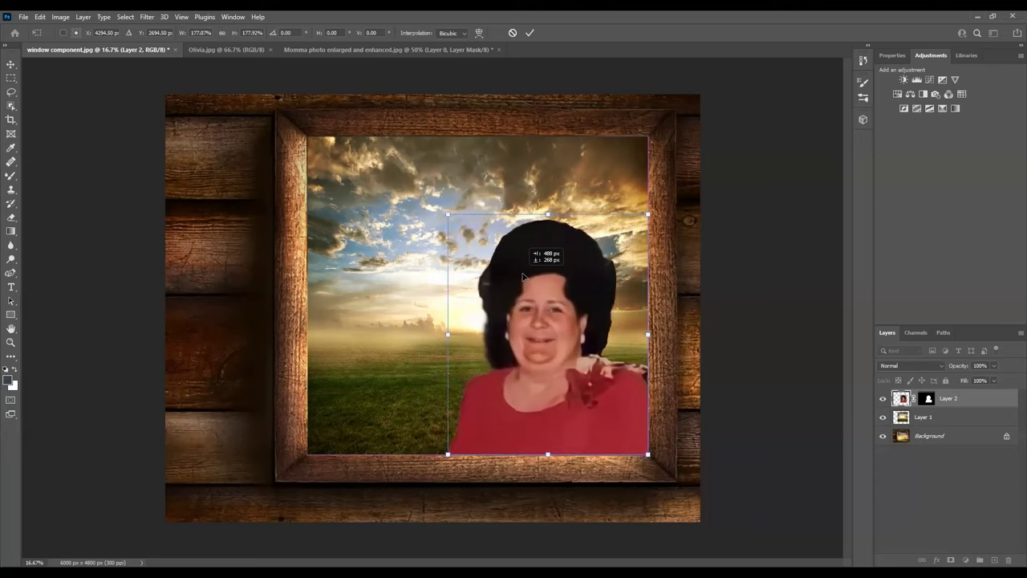
pyautogui.moveTo(522, 277); pyautogui.dragTo(522, 277)
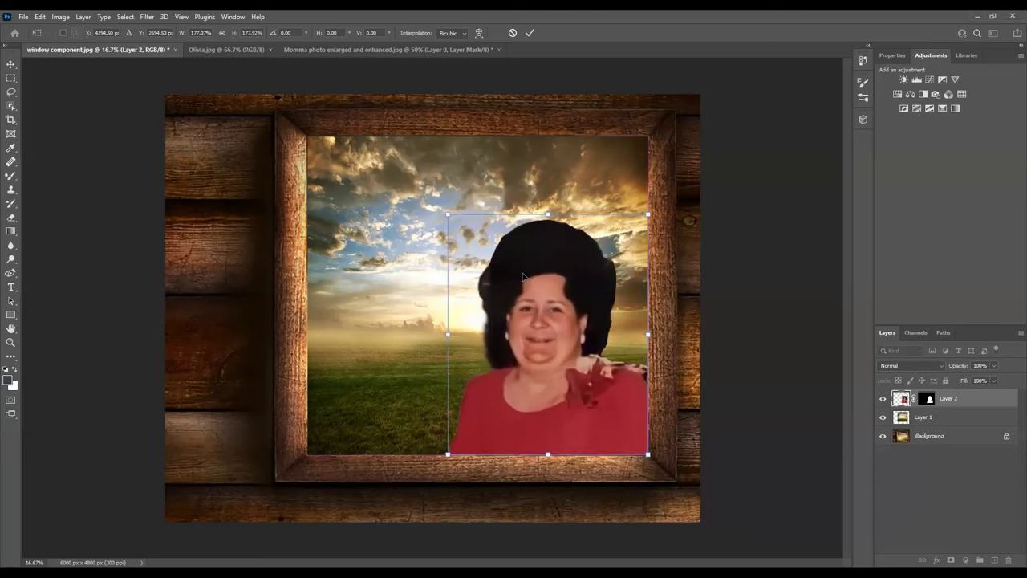
pyautogui.click(529, 34)
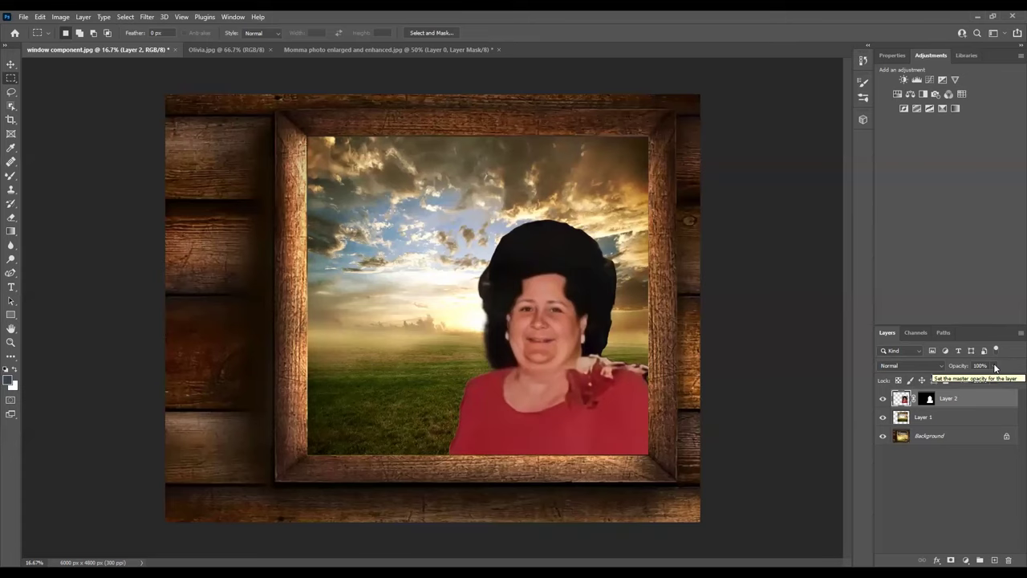
# Lower Layer 2's opacity to 54% so the sunset shows through the grandmother
pyautogui.click(995, 367)
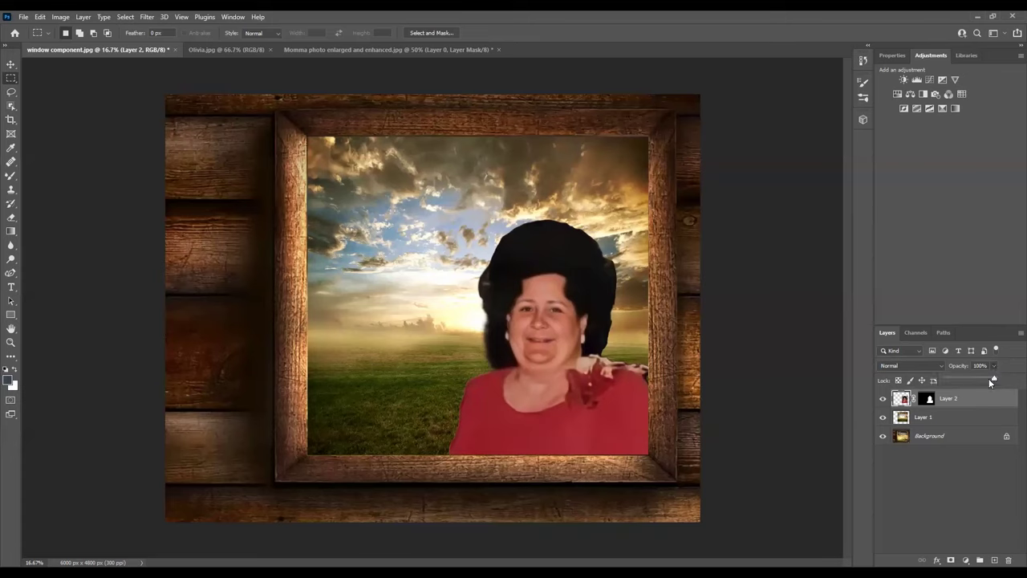
pyautogui.moveTo(996, 380); pyautogui.dragTo(963, 380)
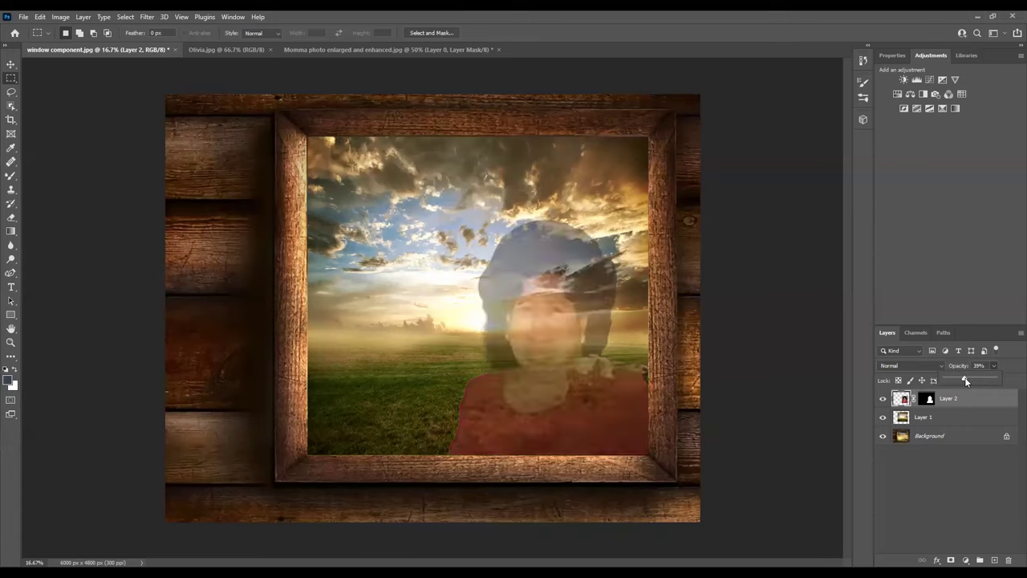
pyautogui.moveTo(968, 381); pyautogui.dragTo(971, 380)
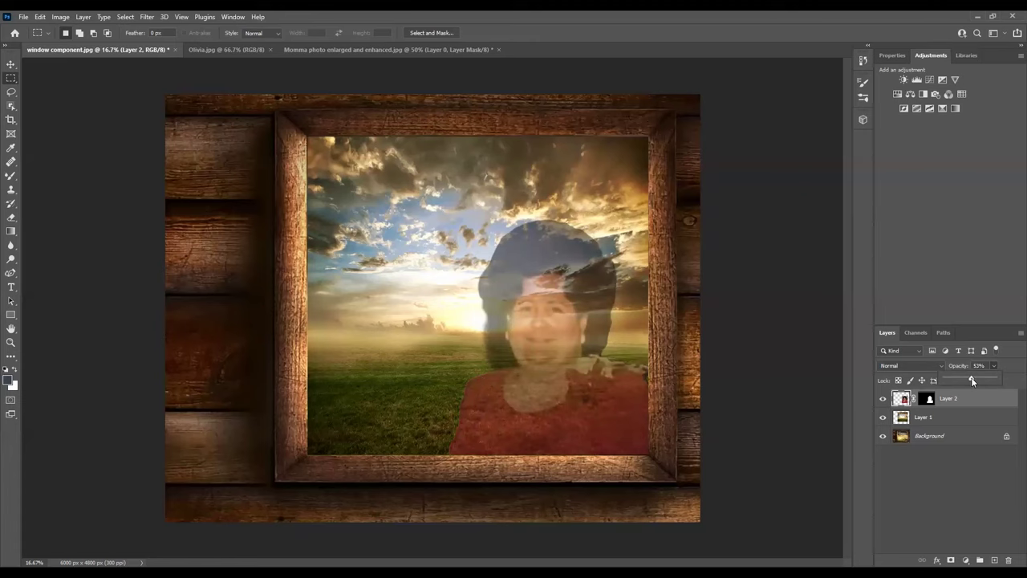
pyautogui.moveTo(975, 381); pyautogui.dragTo(973, 381)
# Close the grandmother's Momma photo without saving changes and bring up Olivia.jpg
pyautogui.click(317, 50)
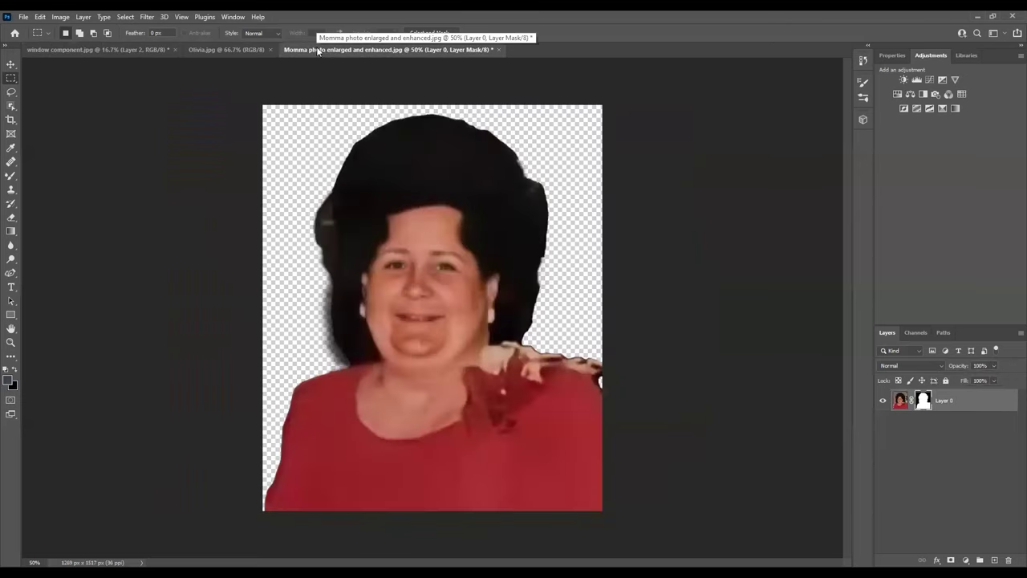
pyautogui.click(499, 49)
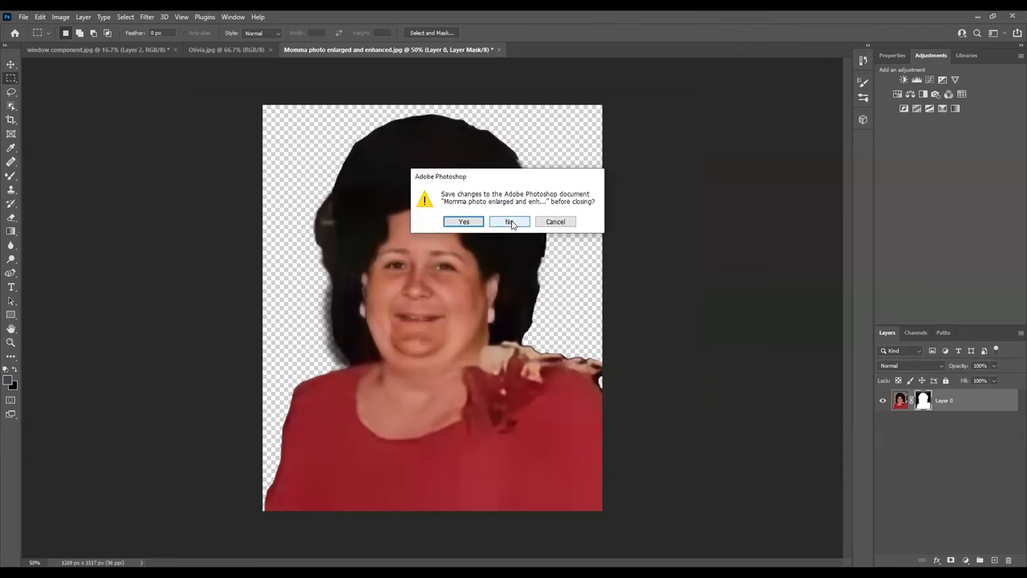
pyautogui.click(509, 221)
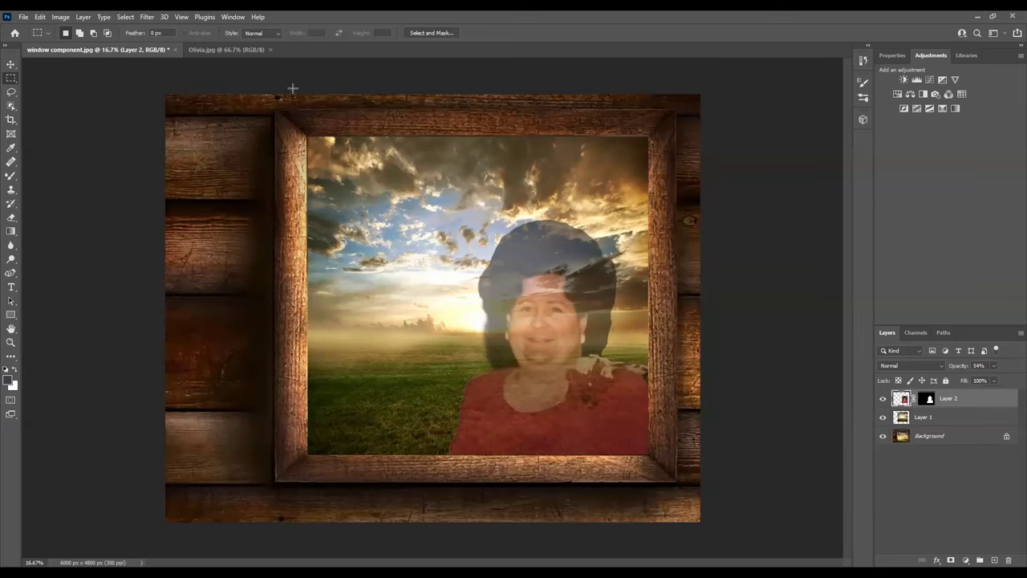
pyautogui.click(218, 50)
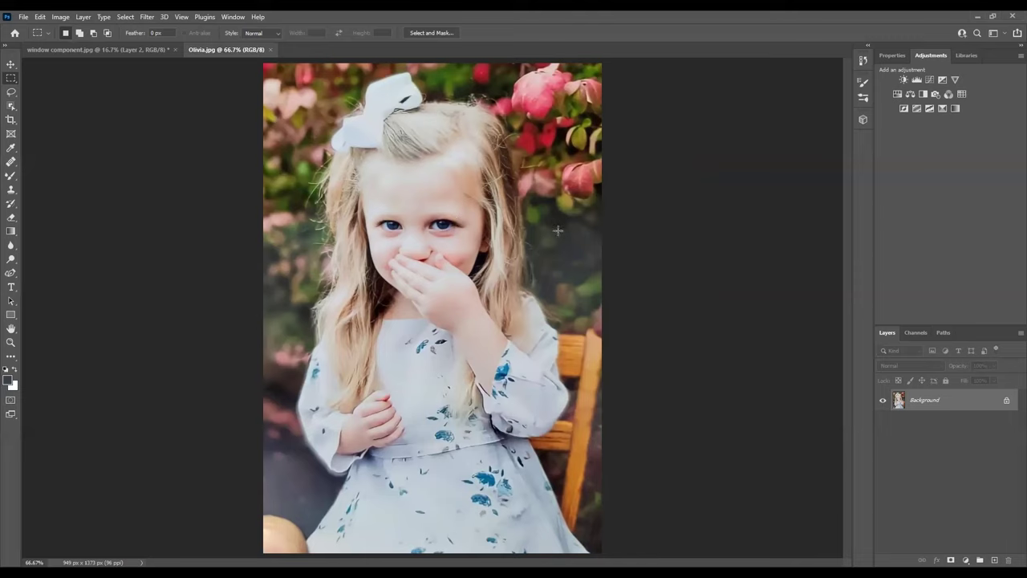
# Use Select Subject in Select and Mask to mask the girl in Olivia.jpg
pyautogui.click(430, 34)
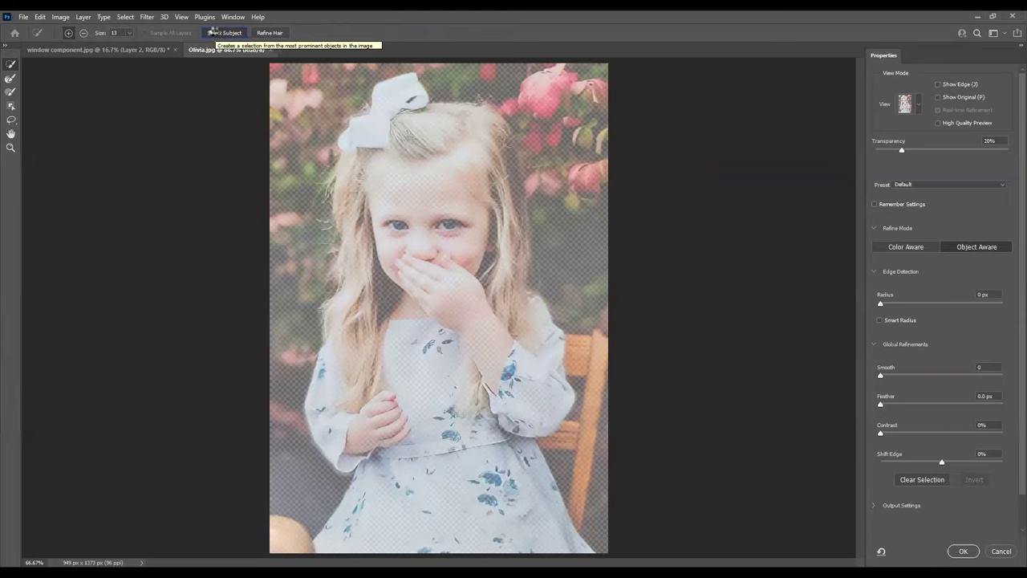
pyautogui.click(214, 32)
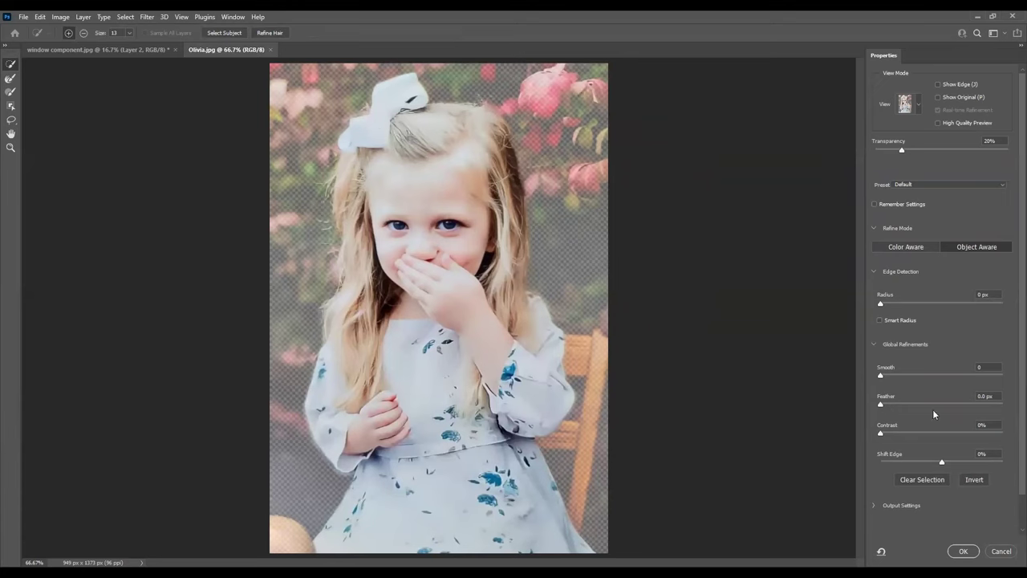
pyautogui.click(966, 551)
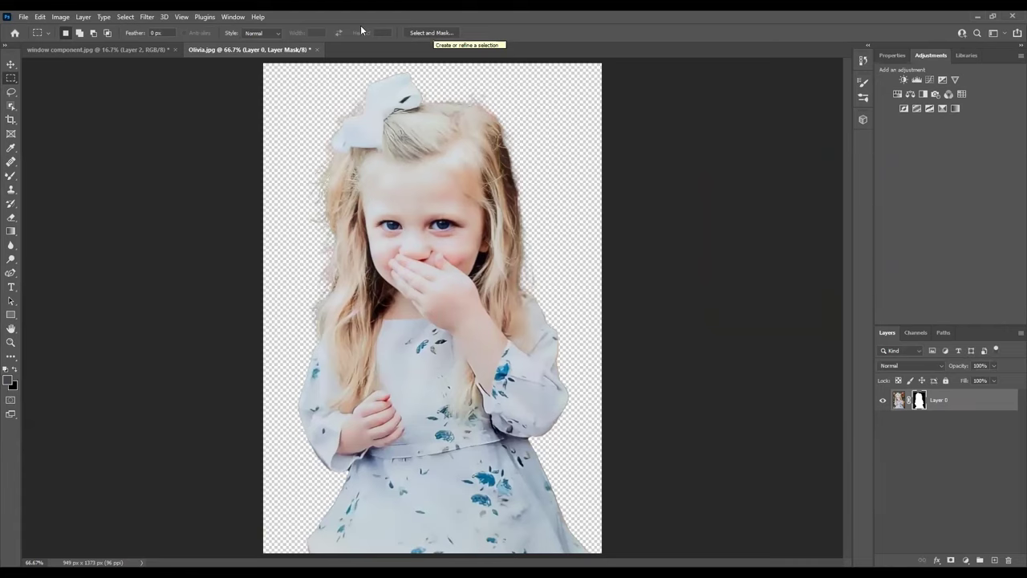
# Refine the girl's mask with the Refine Edge brush in subtract mode and reapply it to Layer 0
pyautogui.click(432, 33)
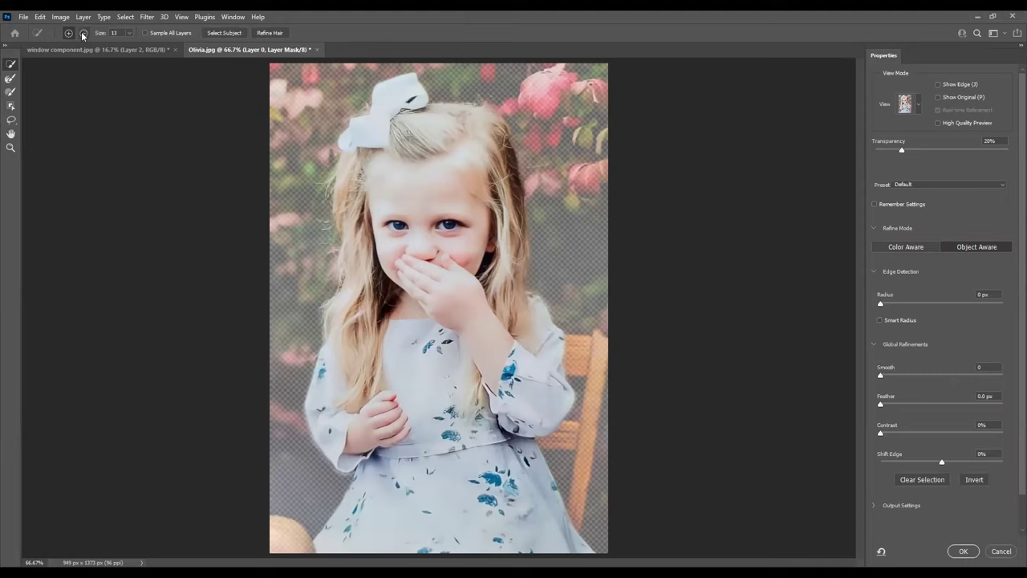
pyautogui.click(82, 34)
pyautogui.click(963, 551)
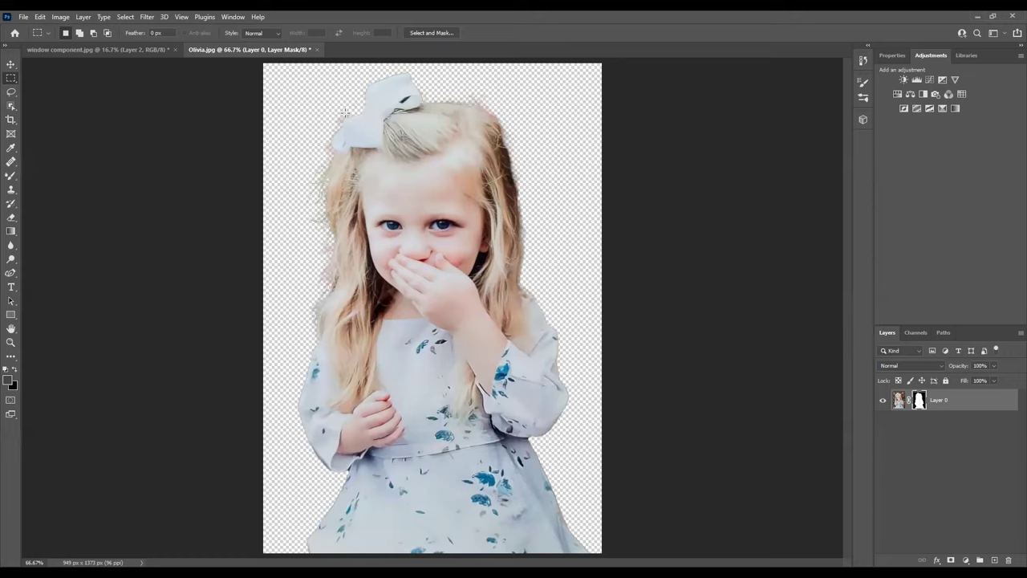
pyautogui.click(429, 32)
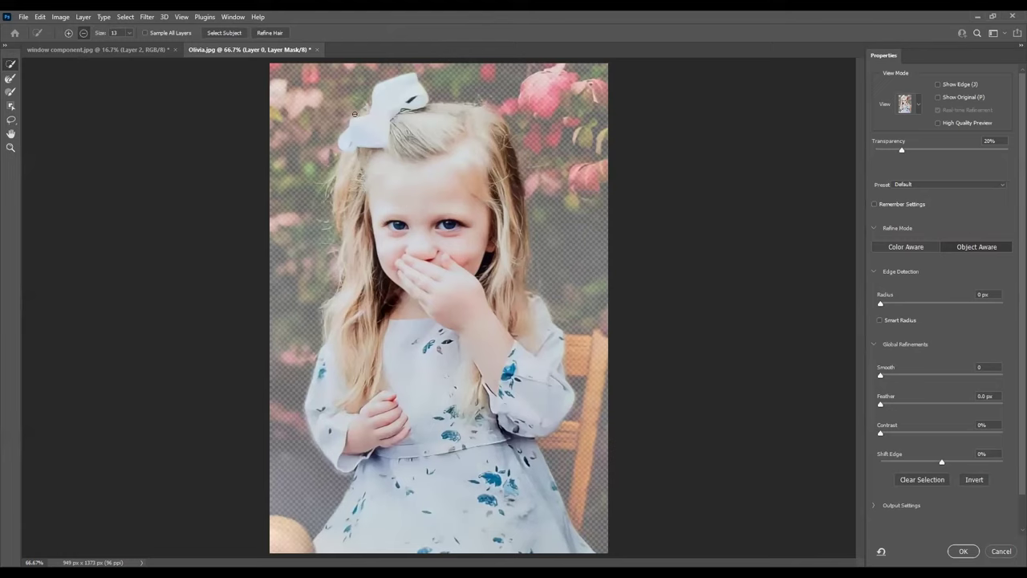
pyautogui.click(963, 551)
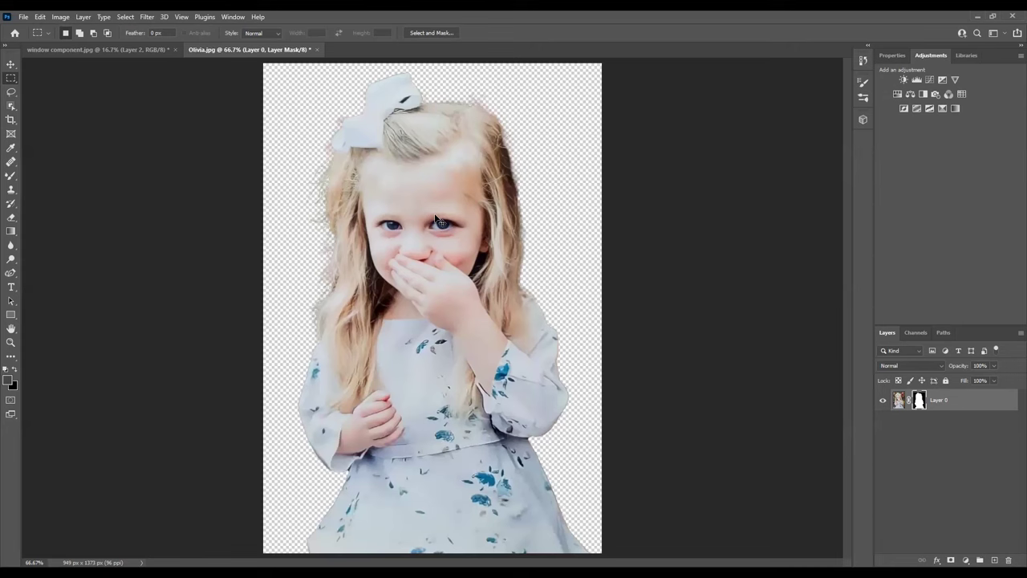
# Drag the masked girl from Olivia.jpg into the window component composite as Layer 3
pyautogui.moveTo(436, 218); pyautogui.dragTo(286, 330)
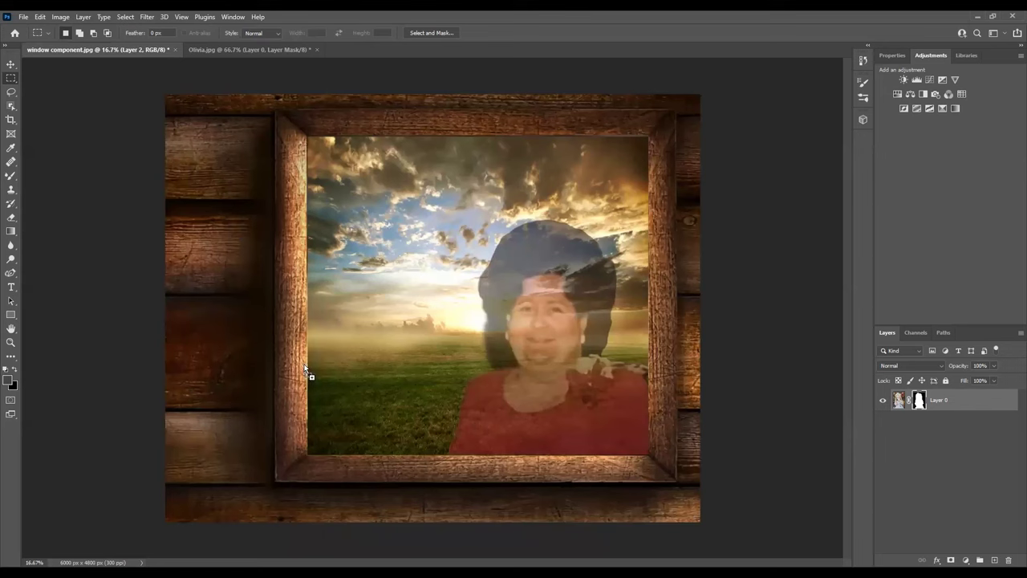
pyautogui.moveTo(308, 379); pyautogui.dragTo(308, 379)
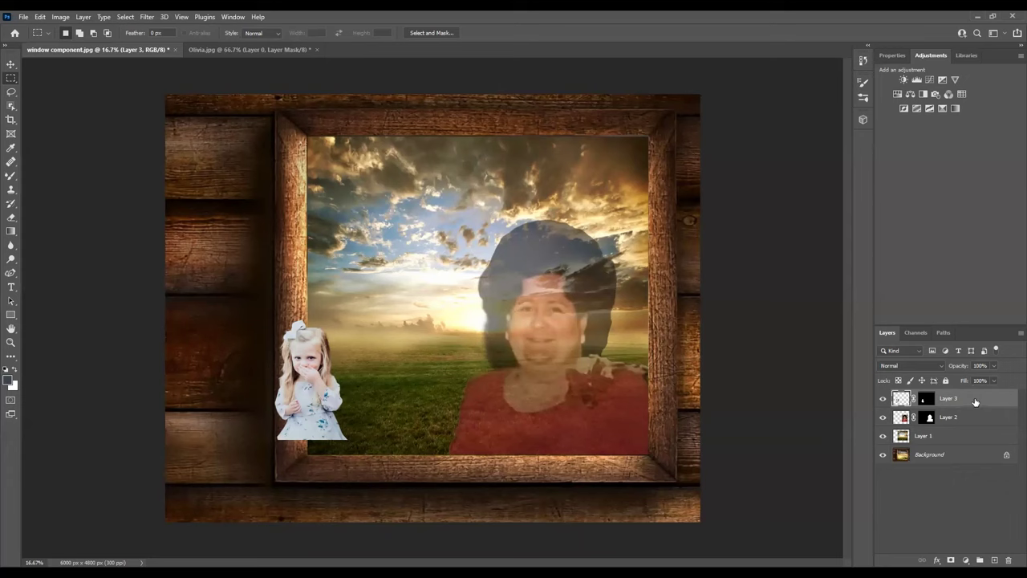
pyautogui.click(38, 17)
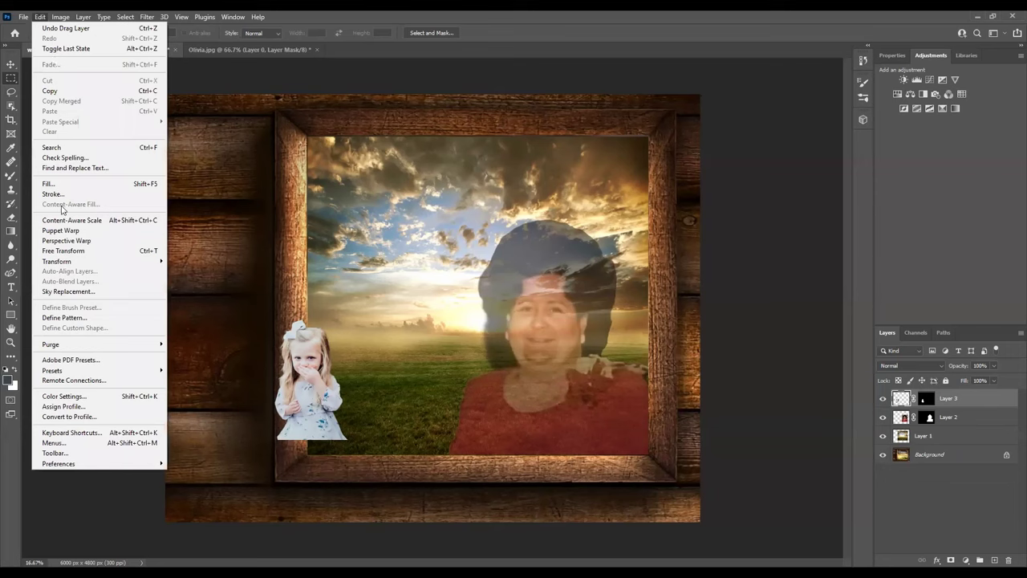
# Scale the girl on Layer 3 to over double size and place her at the frame's lower left
pyautogui.moveTo(59, 265)
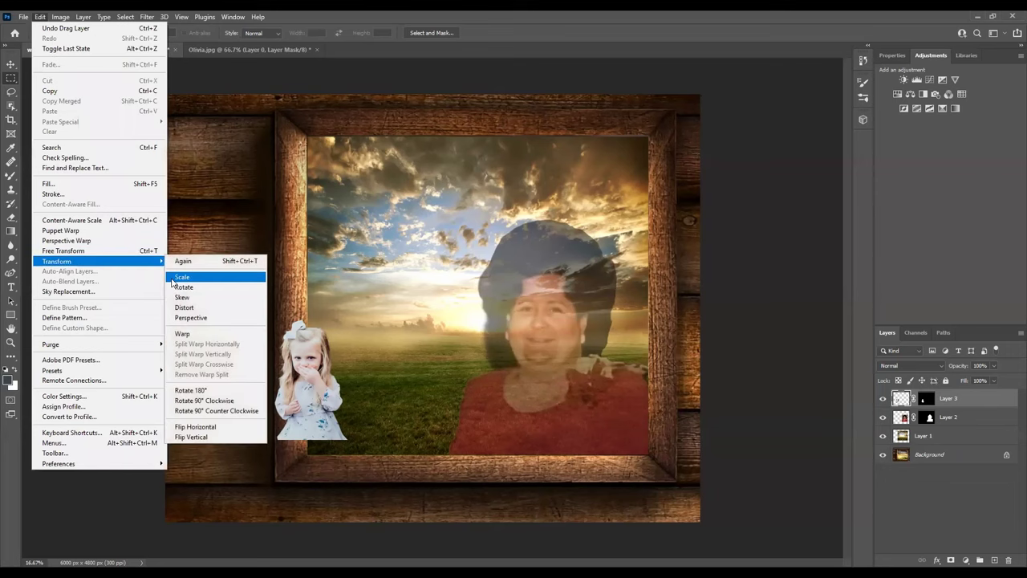
pyautogui.click(183, 277)
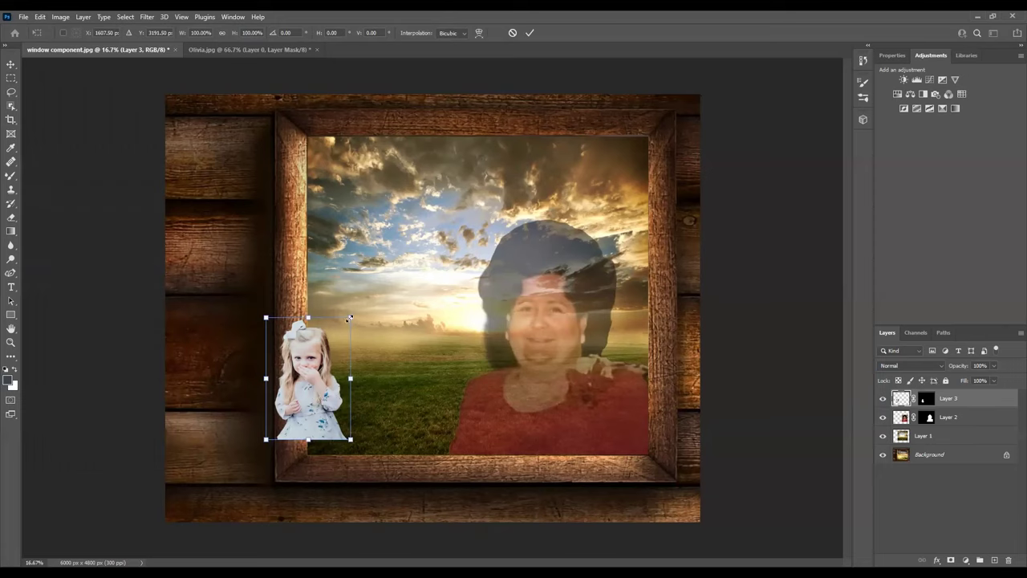
pyautogui.moveTo(355, 312); pyautogui.dragTo(460, 166)
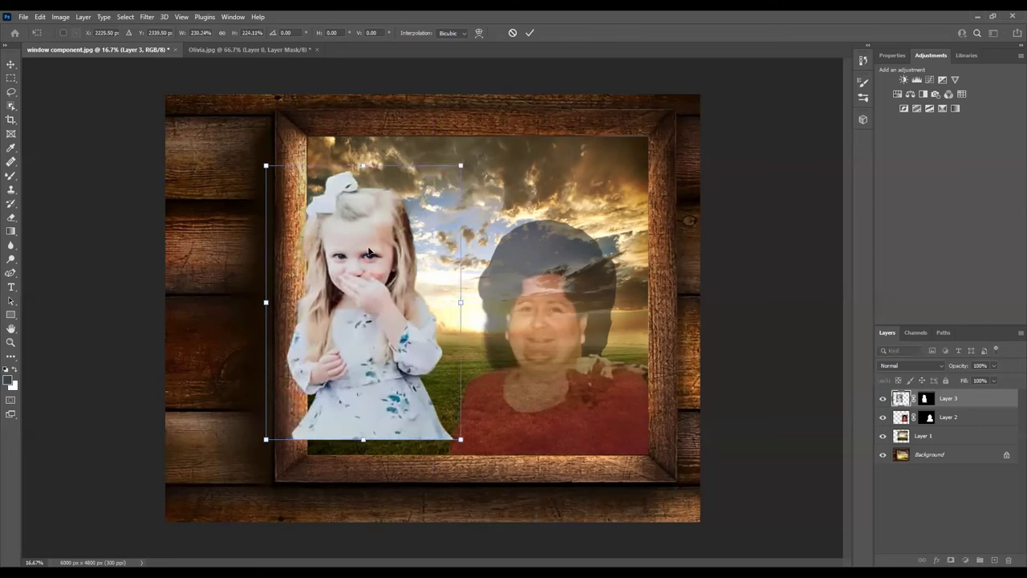
pyautogui.moveTo(369, 253); pyautogui.dragTo(297, 336)
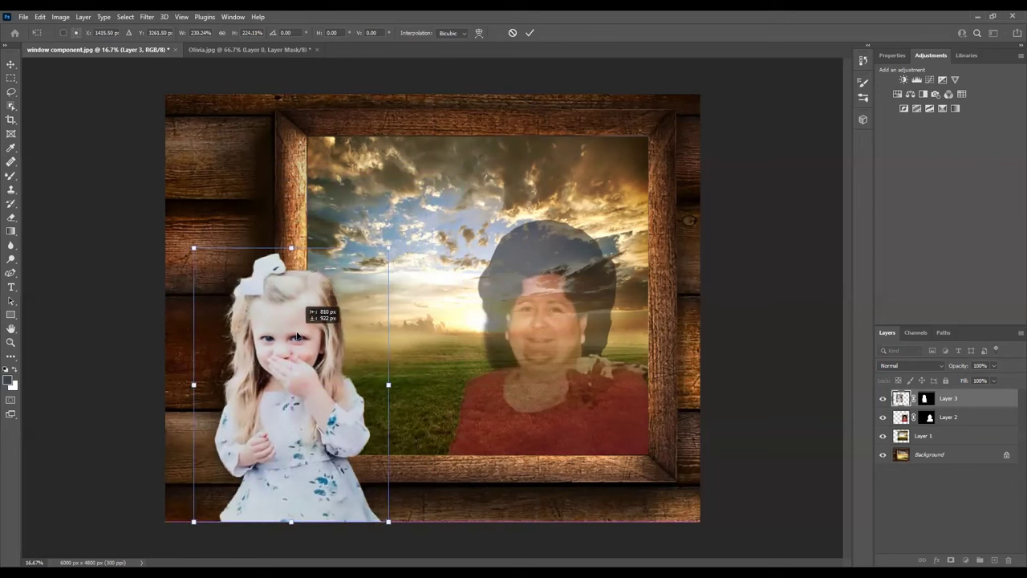
pyautogui.moveTo(297, 335); pyautogui.dragTo(297, 335)
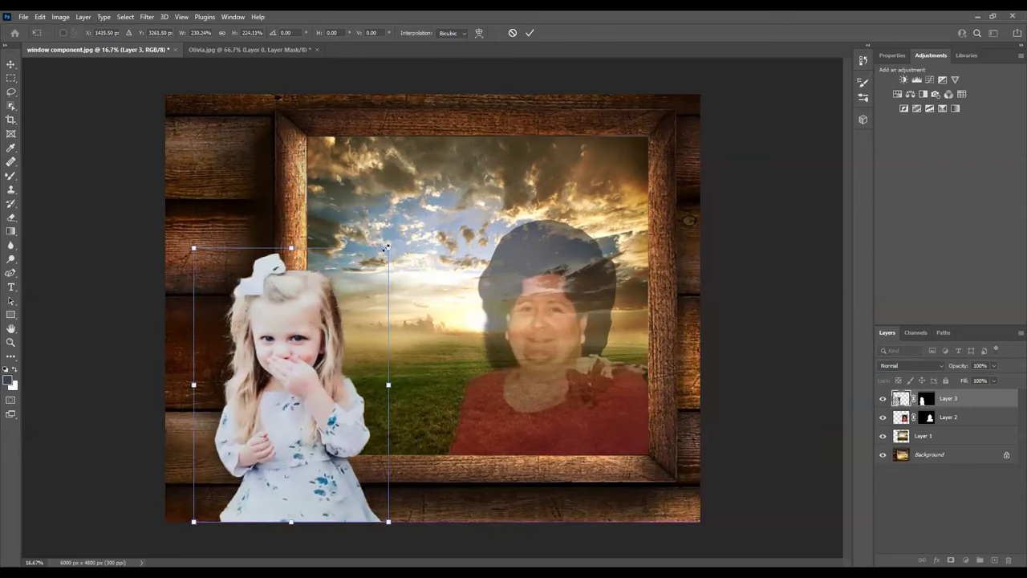
pyautogui.moveTo(388, 248); pyautogui.dragTo(440, 173)
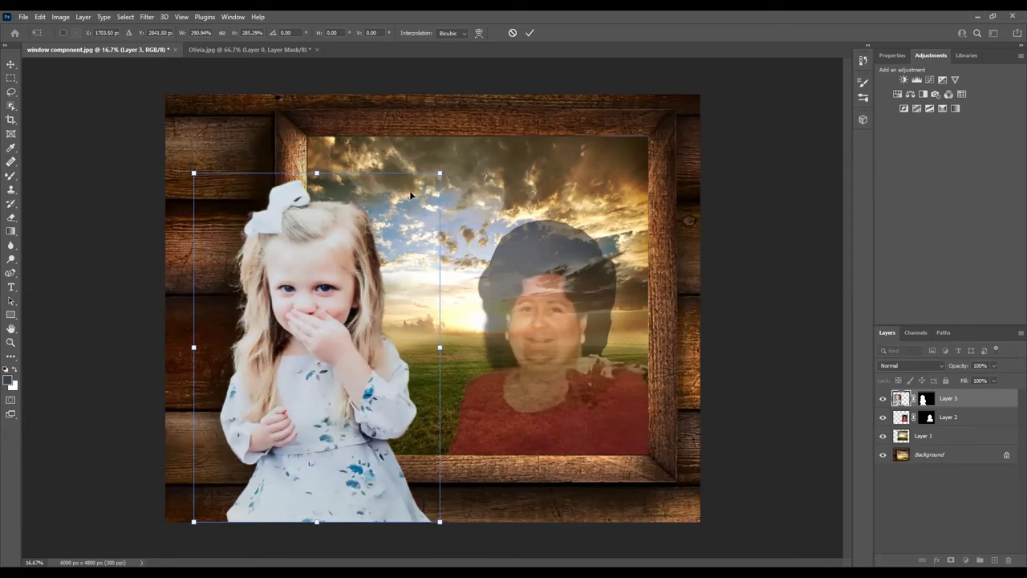
pyautogui.click(529, 33)
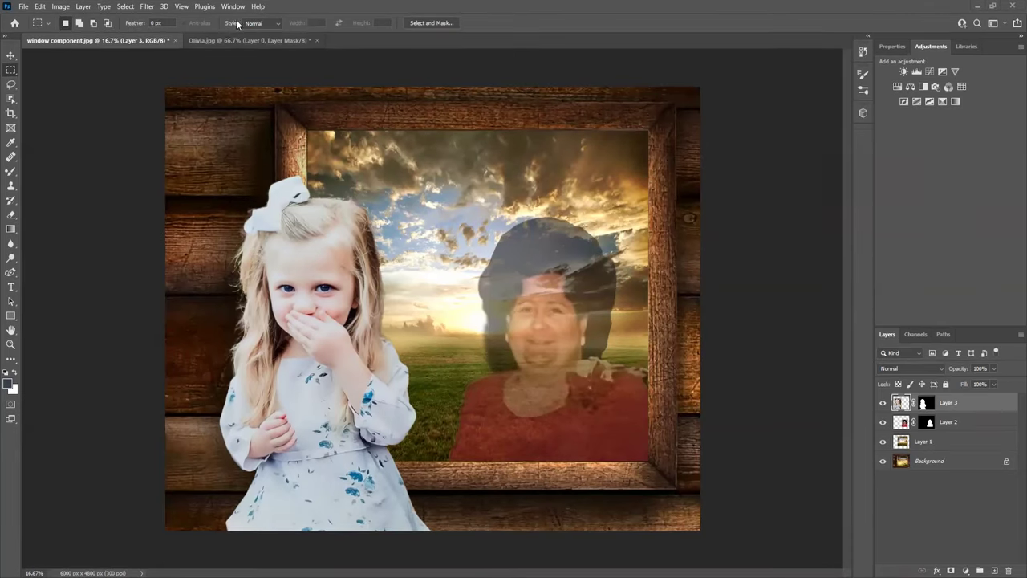
pyautogui.click(232, 41)
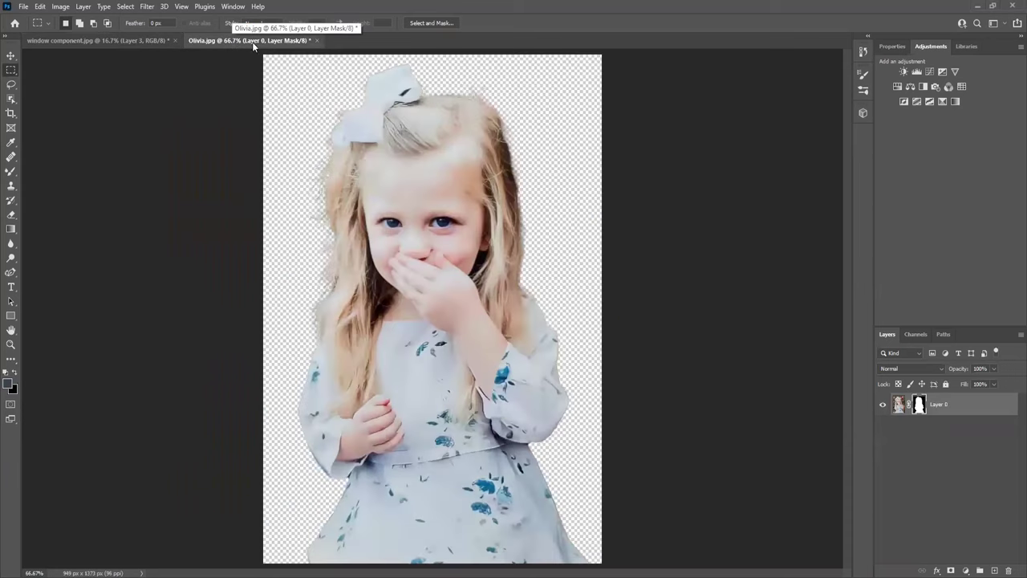
# Close Olivia.jpg and discard its unsaved changes
pyautogui.click(317, 41)
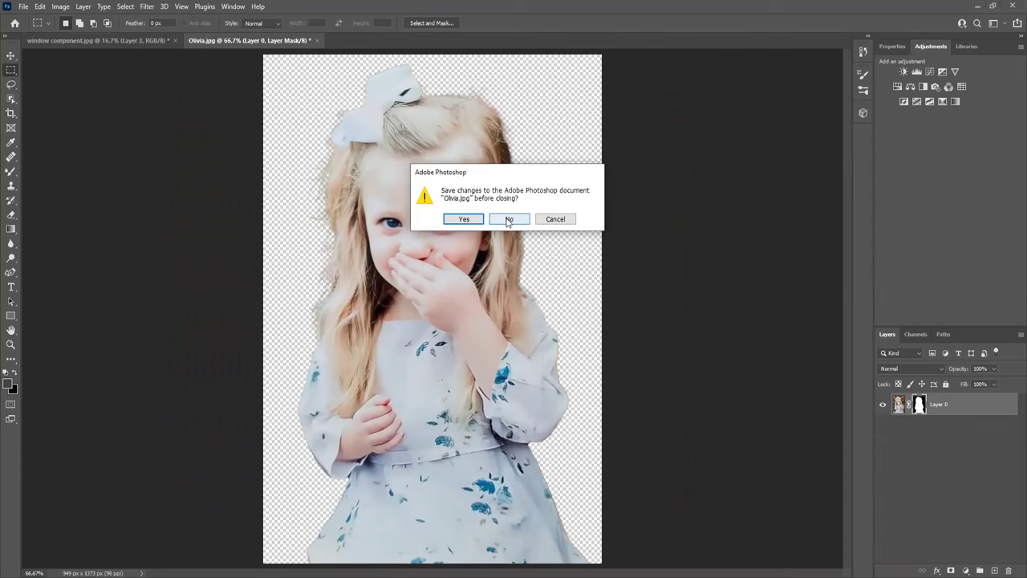
pyautogui.click(508, 220)
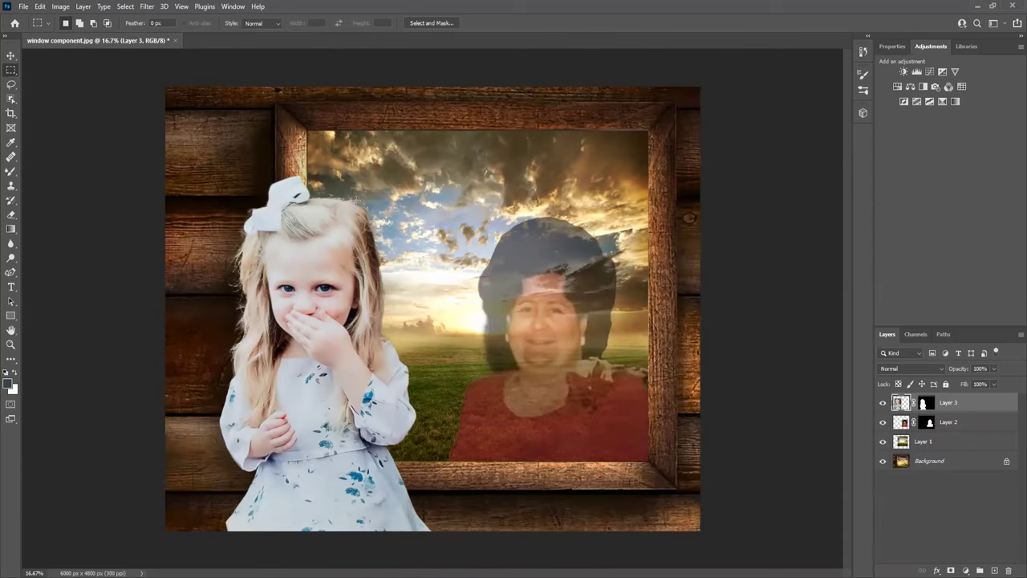
# Save the composite to this computer as JPEG 'Painting Composition' with High quality options
pyautogui.click(24, 8)
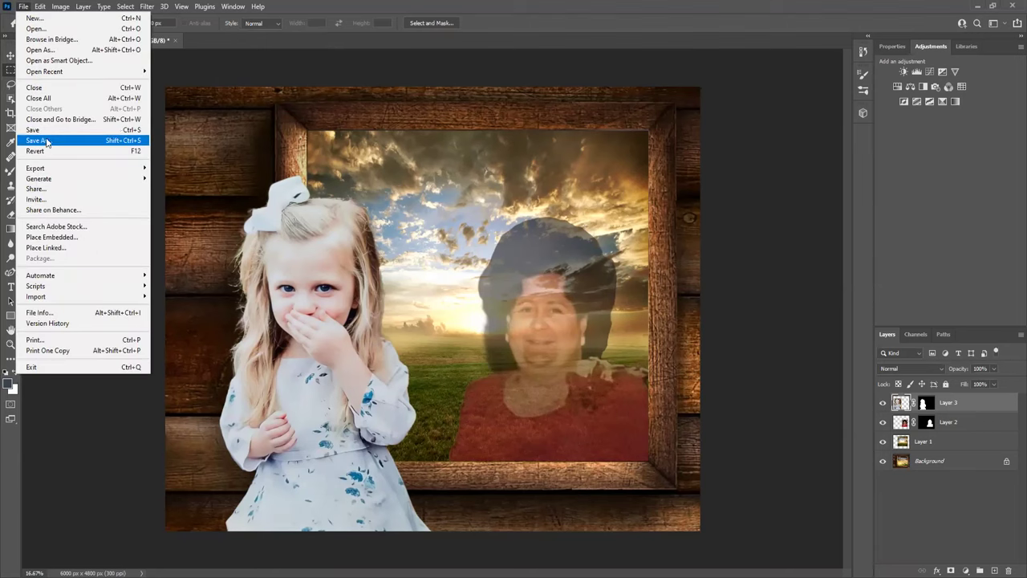
pyautogui.click(41, 141)
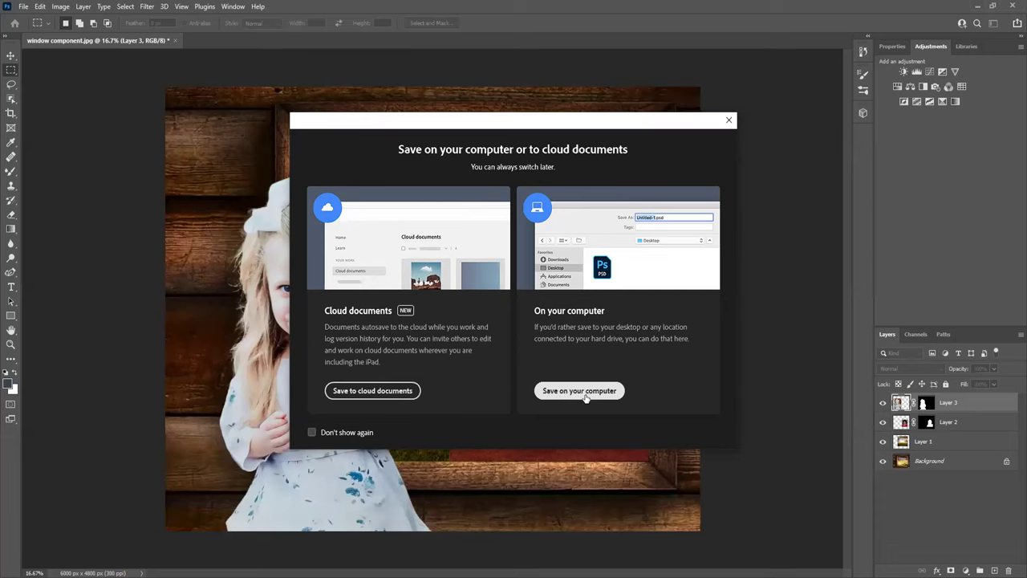
pyautogui.click(579, 391)
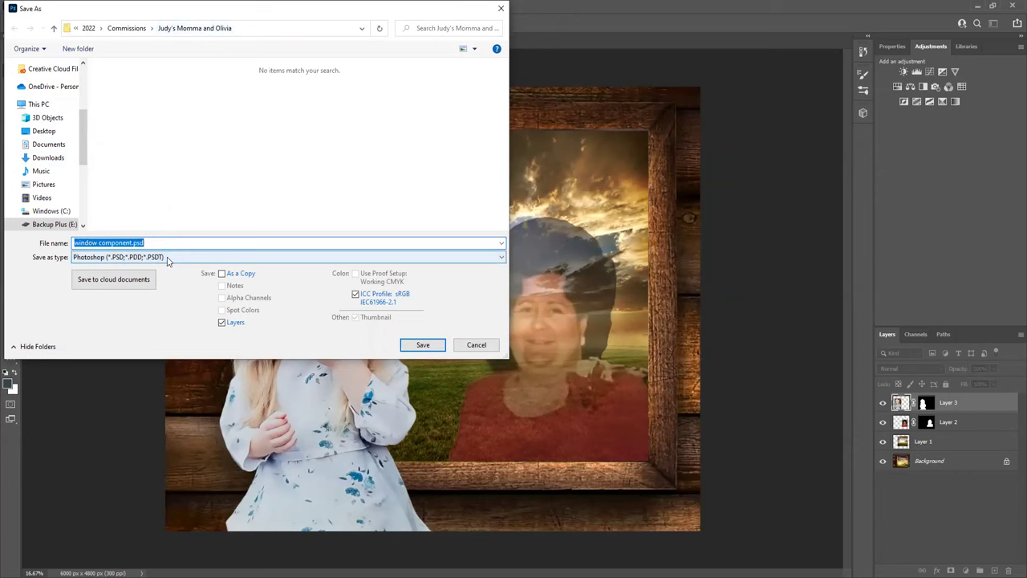
pyautogui.click(166, 258)
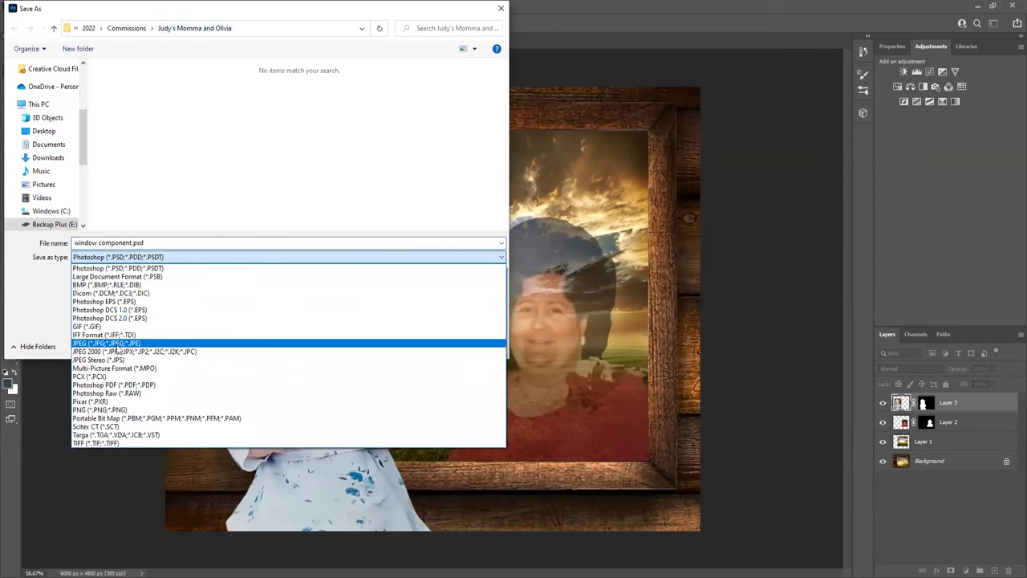
pyautogui.click(119, 344)
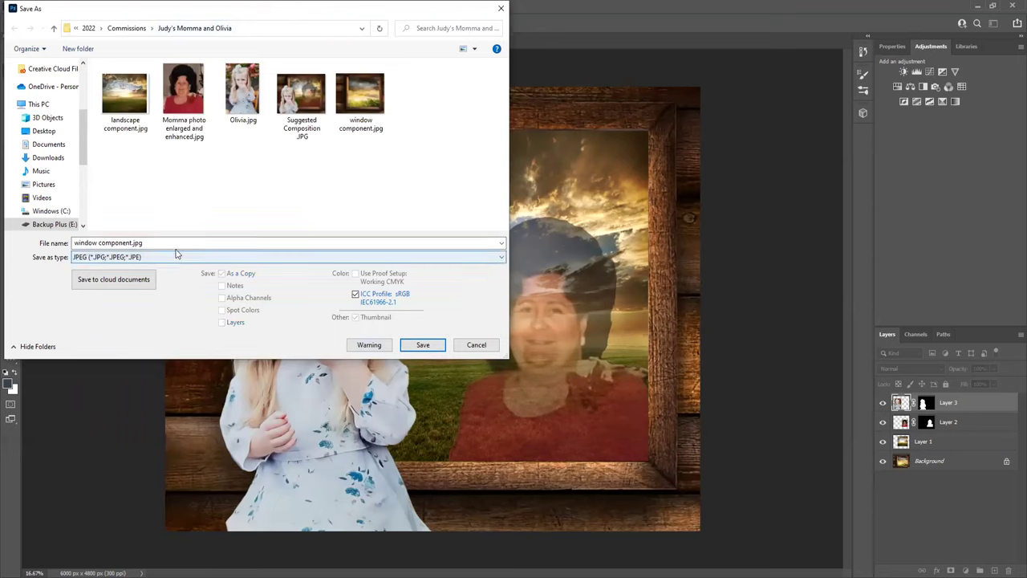
pyautogui.tripleClick(164, 242)
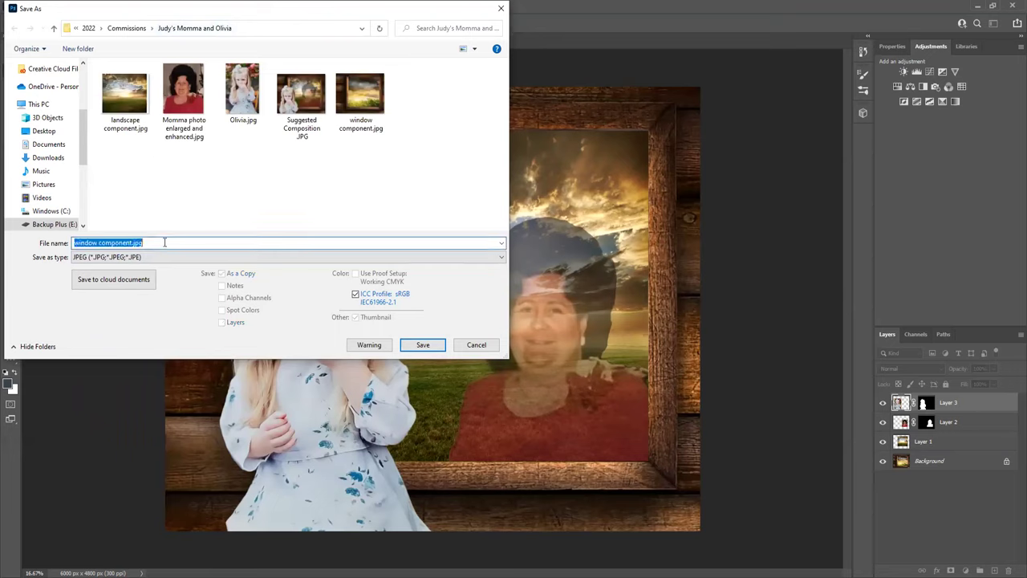
pyautogui.write('P')
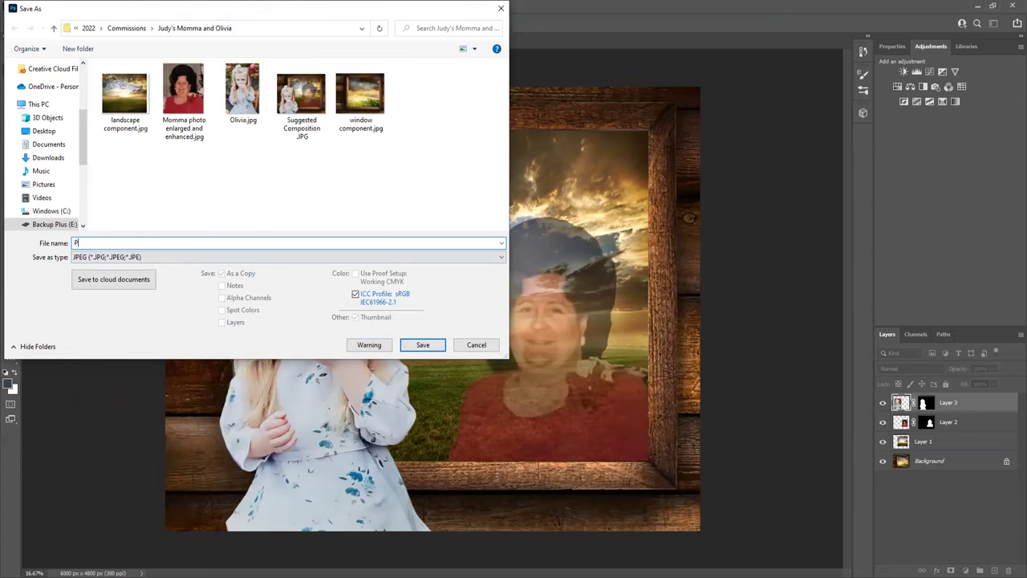
pyautogui.write('ainting Composition')
pyautogui.click(429, 347)
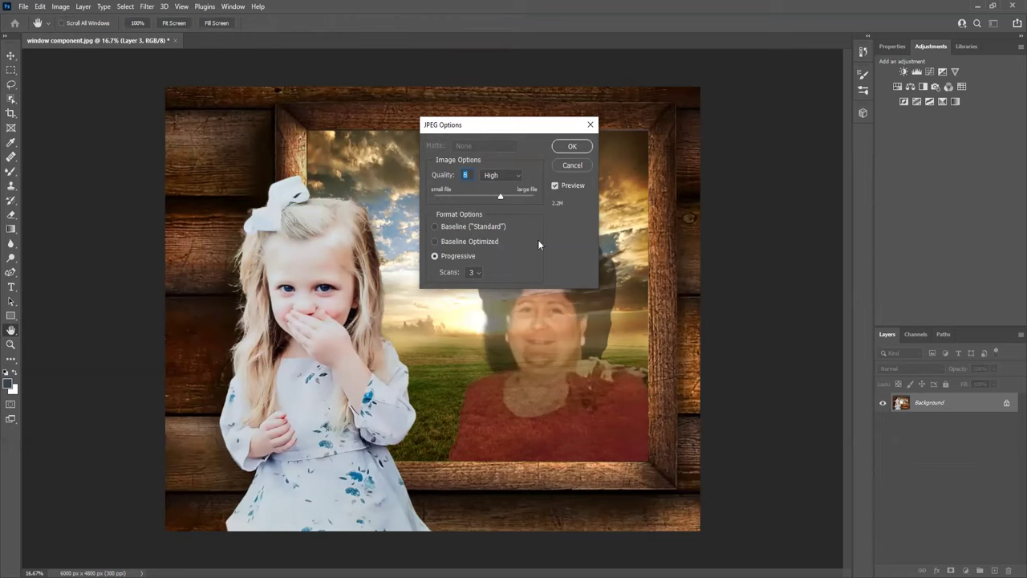
pyautogui.click(571, 146)
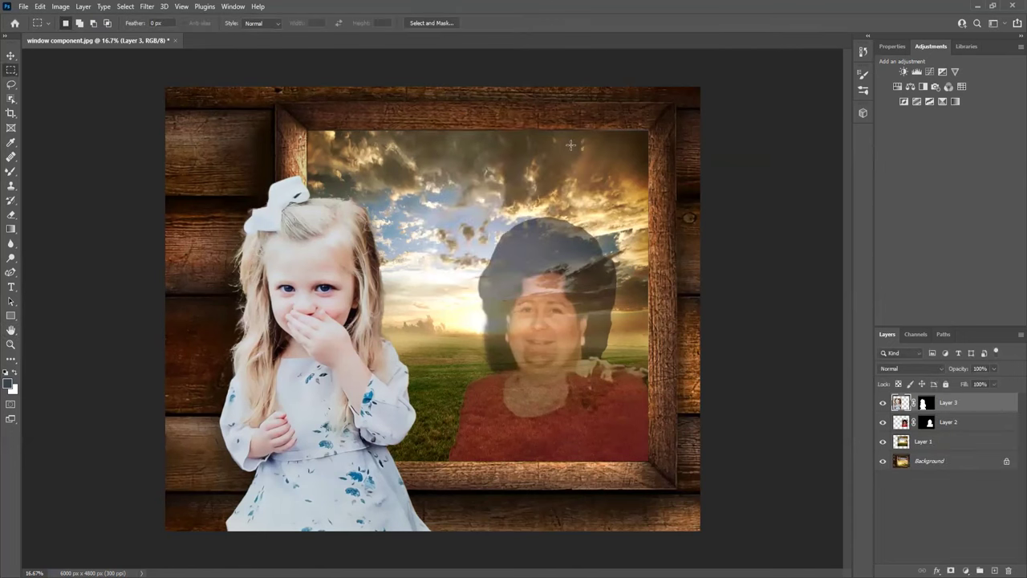